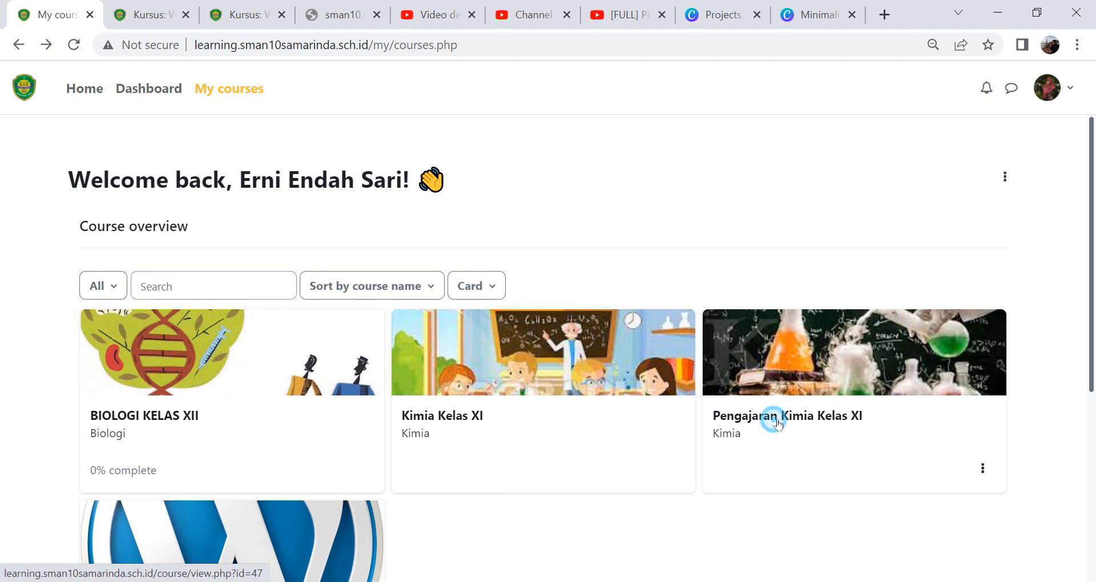
Open the Pengajaran Kimia Kelas XI course and show its additional course management options
click(774, 421)
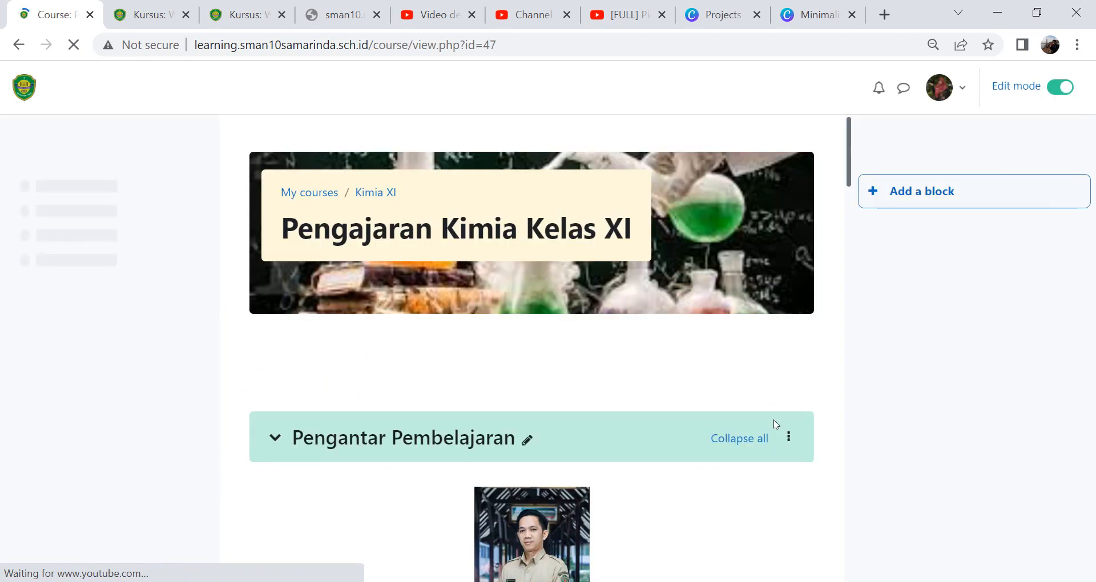
click(850, 149)
mouse_move(850, 149)
mouse_down()
mouse_move(850, 178)
mouse_move(851, 147)
mouse_up()
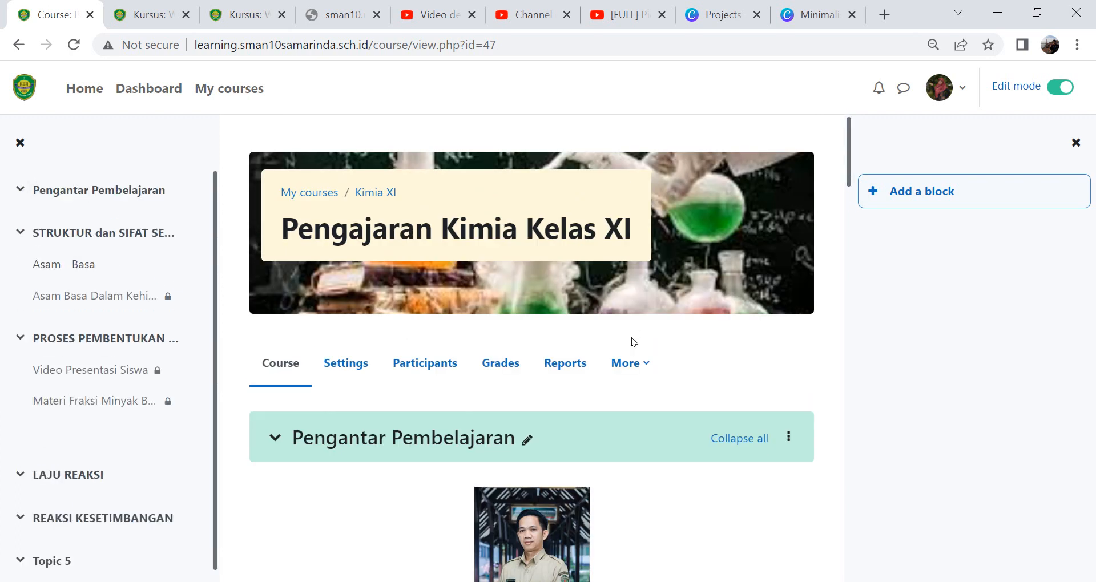
click(644, 364)
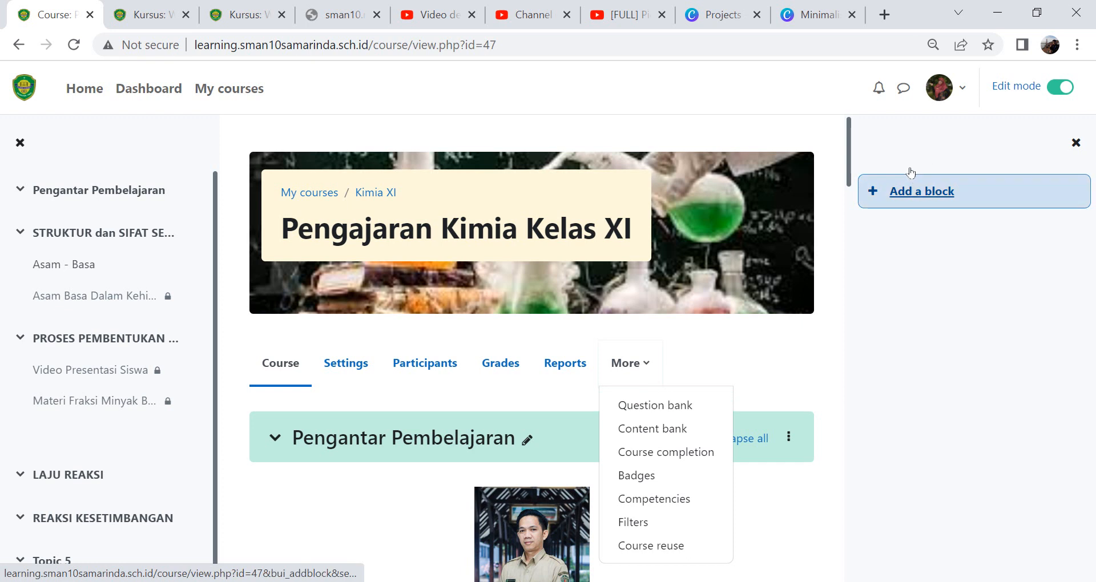
Switch the site language to Bahasa Indonesia and dismiss the browser's translation offer
click(963, 96)
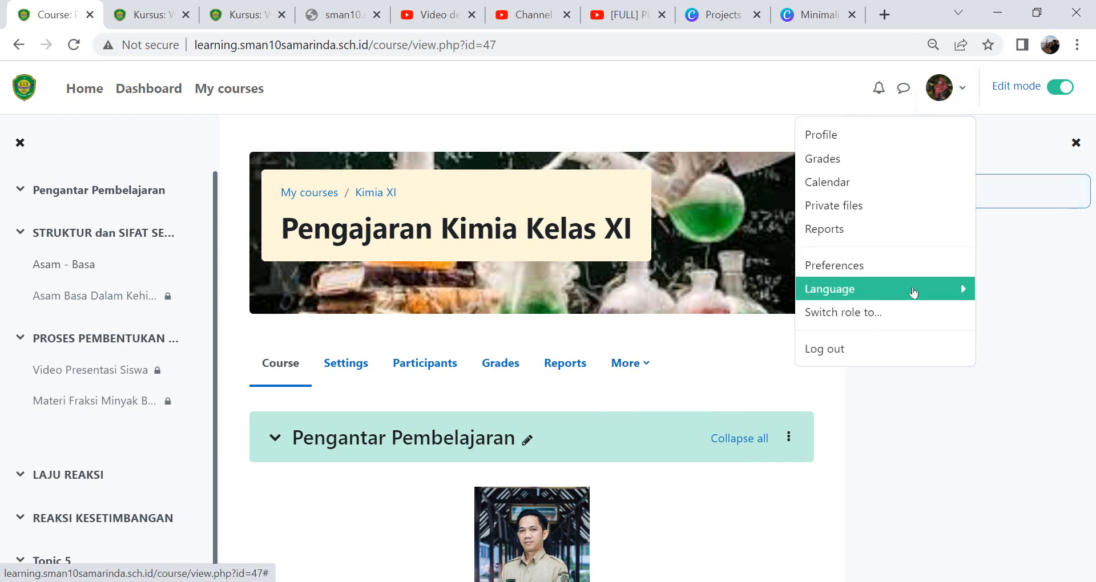
click(964, 292)
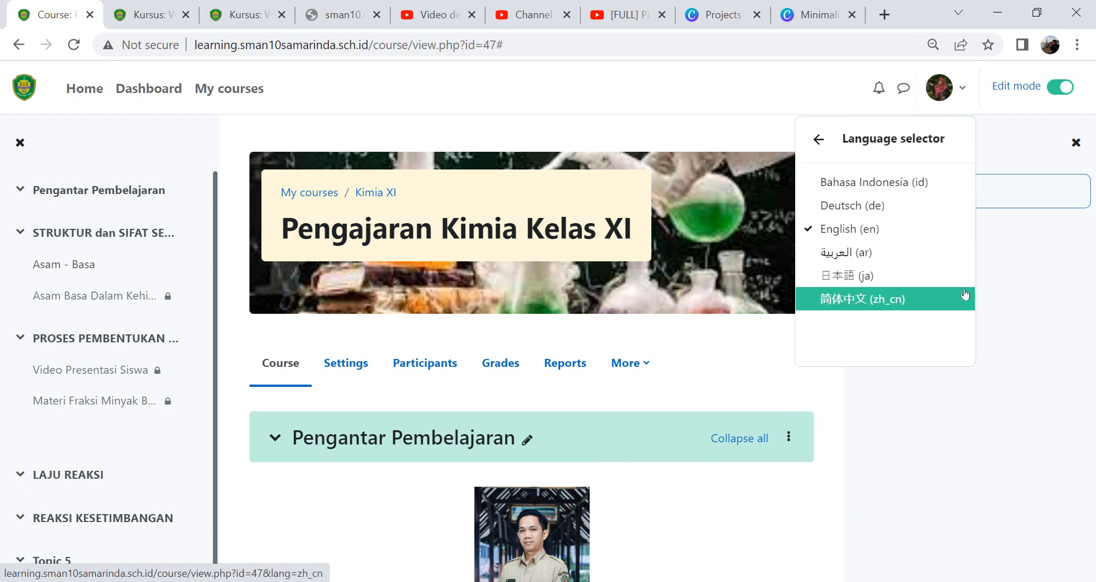
click(875, 182)
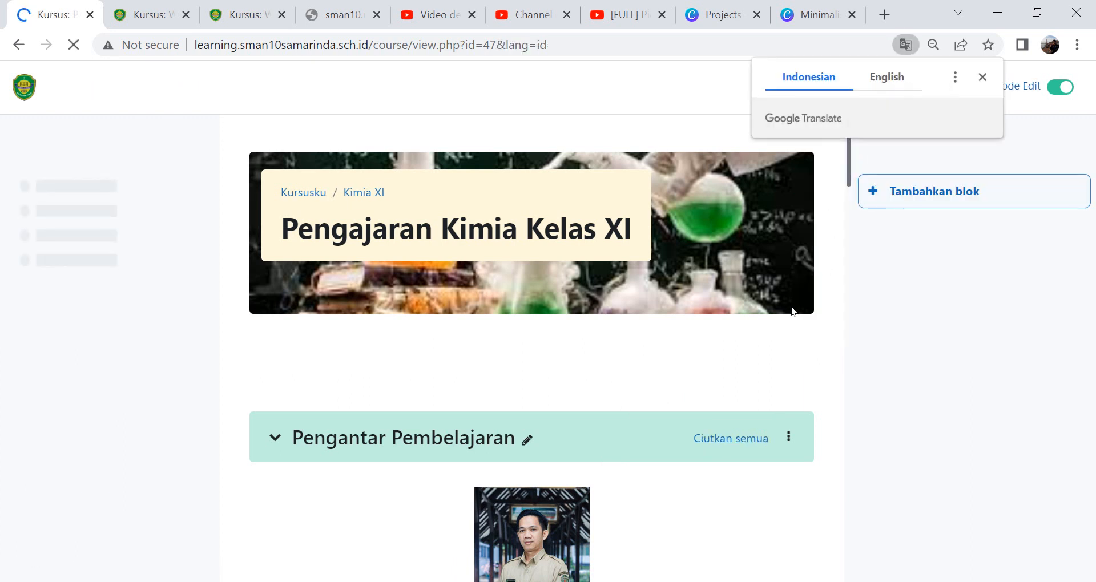
click(983, 78)
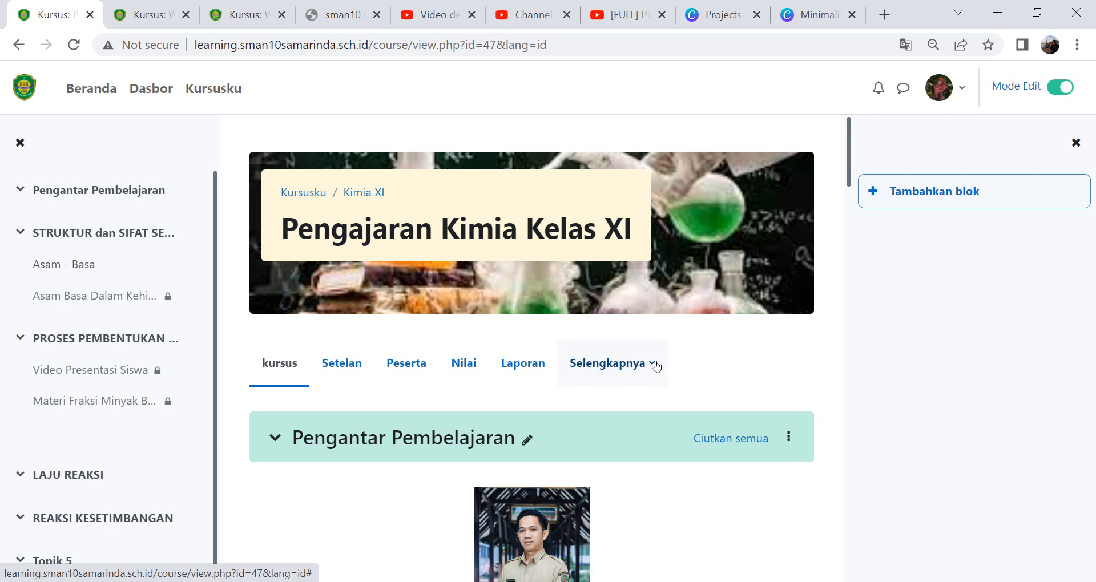
Open the course's question bank (Bank soal) and switch it to category management (Kategori)
click(655, 362)
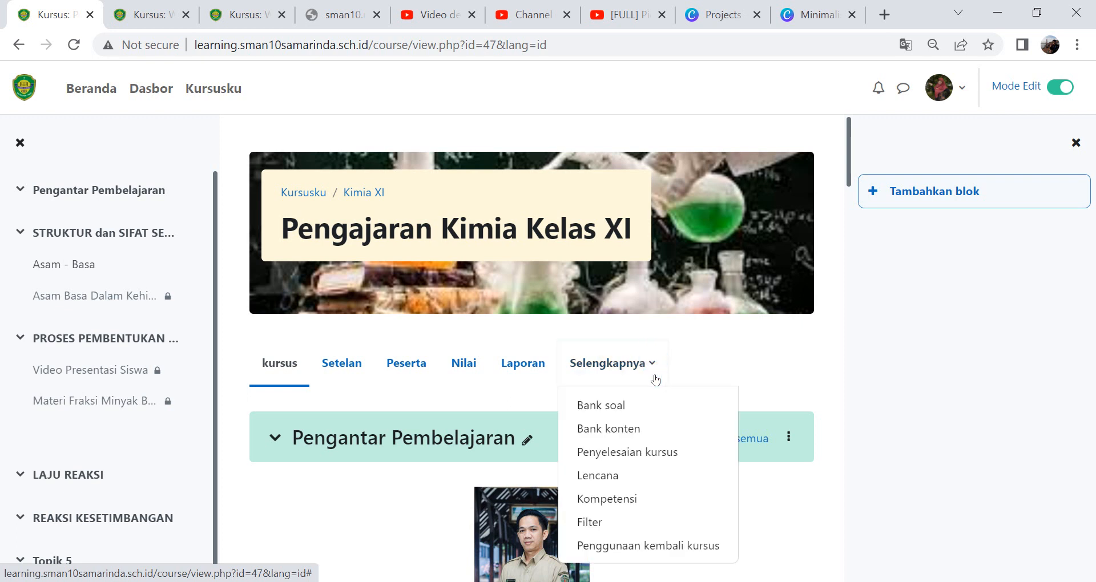
click(639, 406)
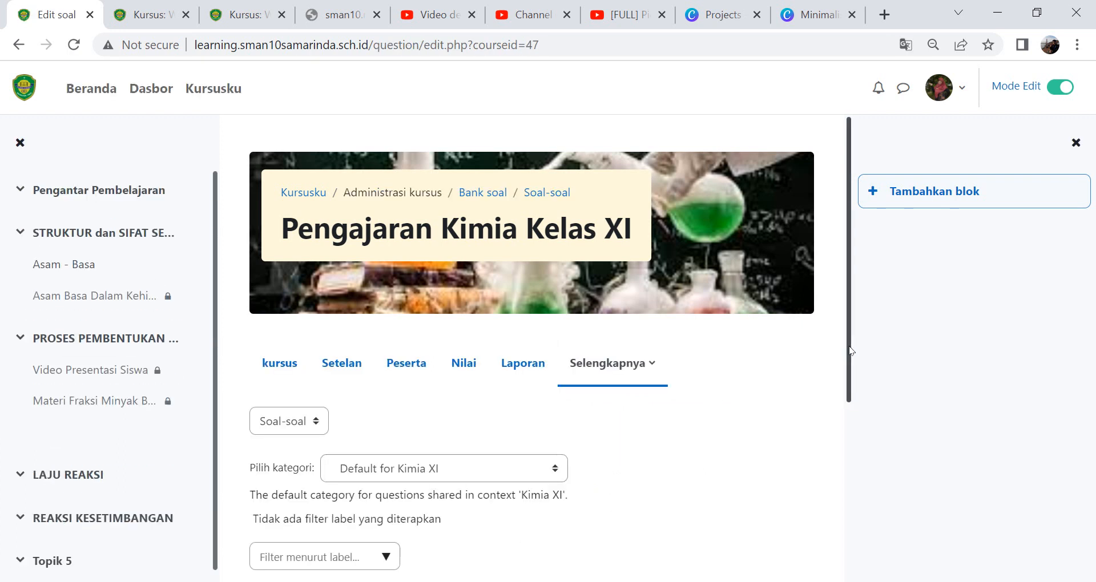
drag(851, 350, 858, 448)
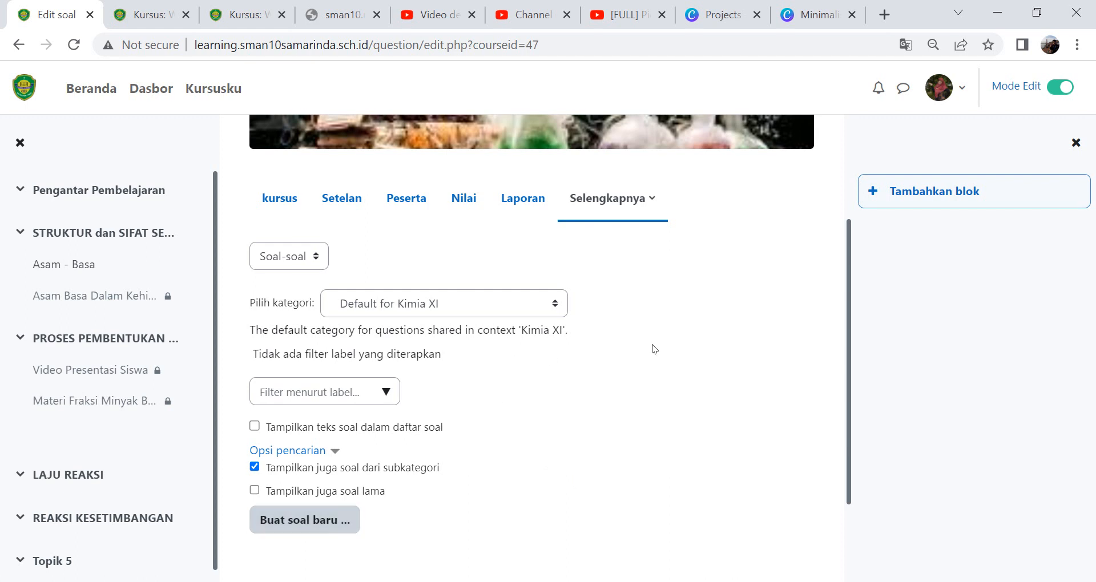
drag(848, 349, 830, 235)
scroll(831, 248, down, 2)
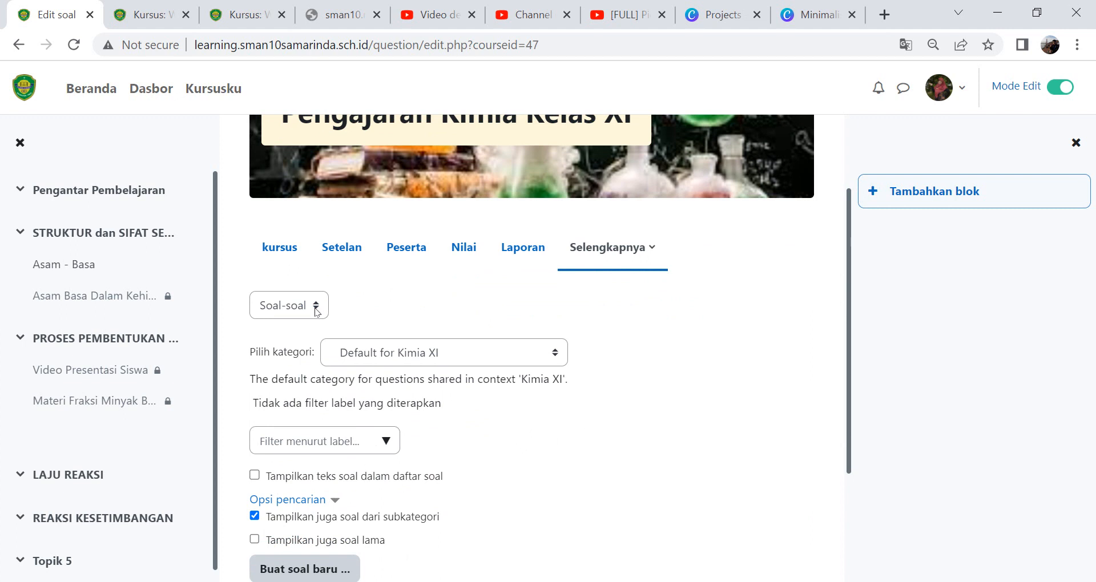
click(316, 308)
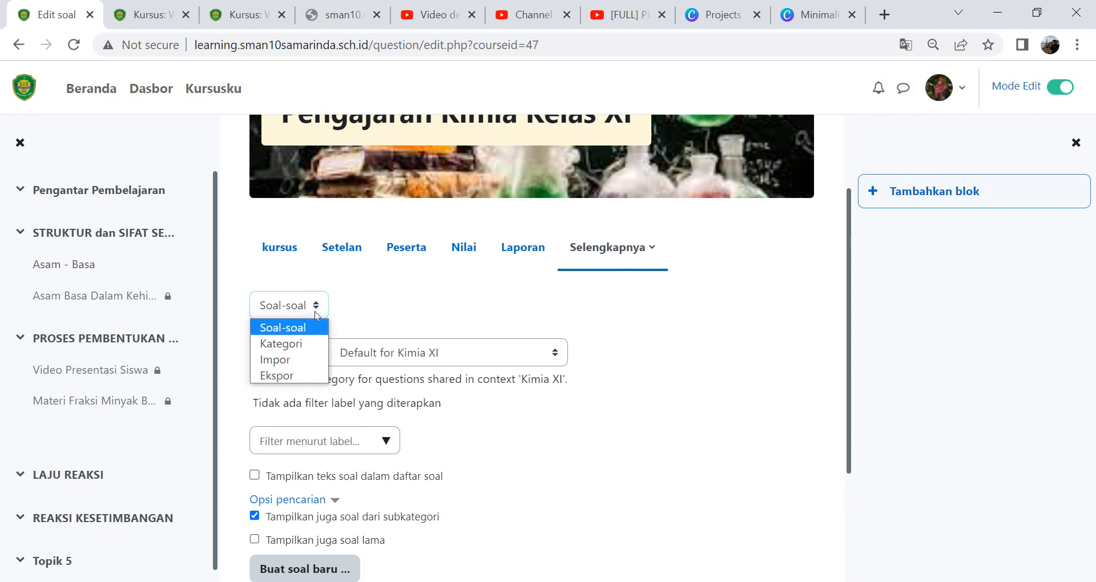
click(303, 343)
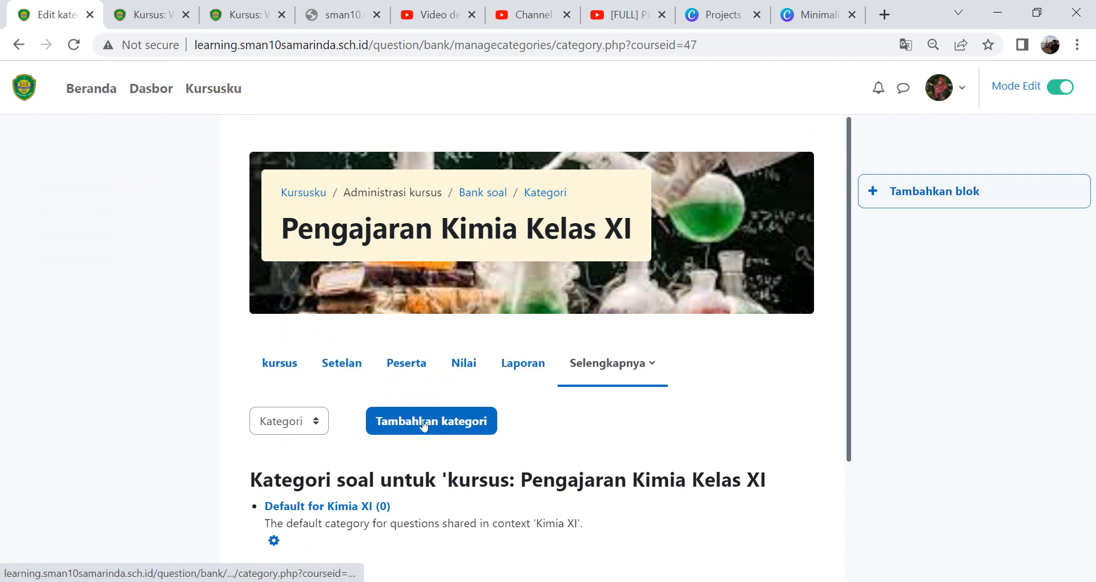
Add a question category named "Sifat Senyawa" with Default for Kimia XI as its parent category
click(420, 425)
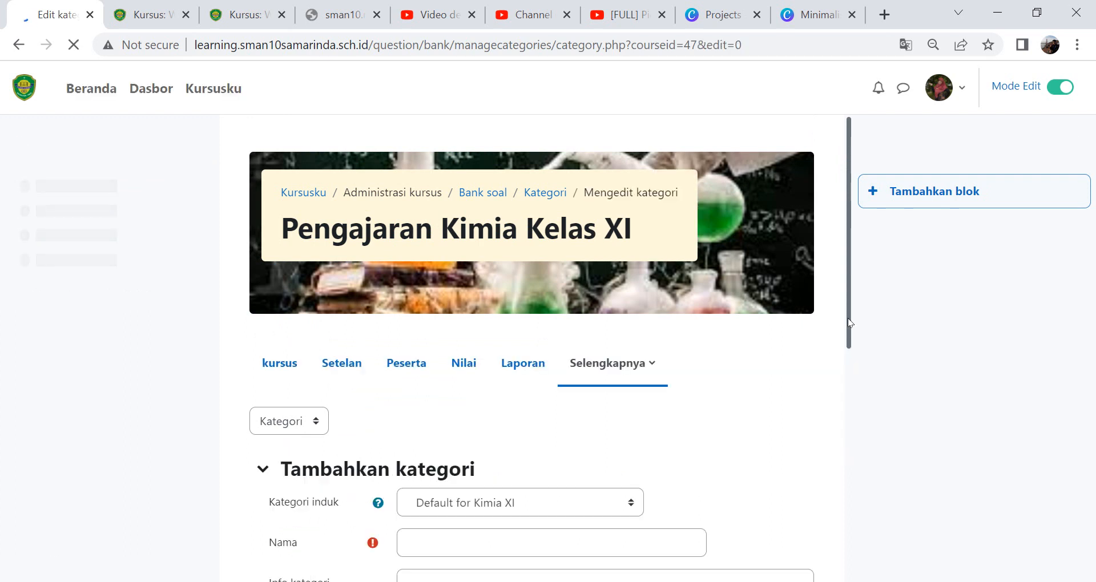
drag(847, 322, 844, 430)
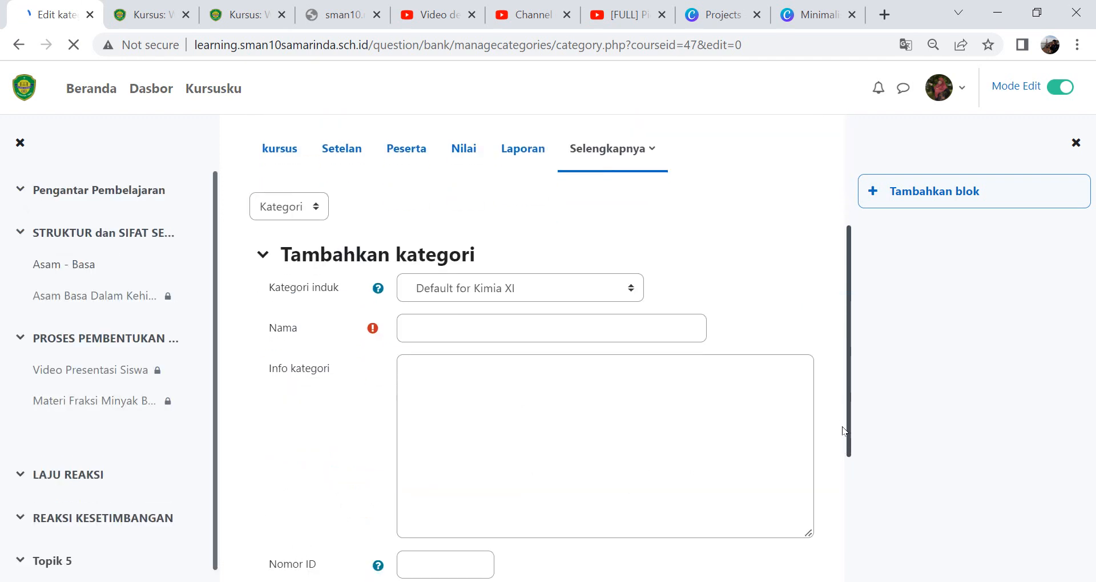
click(525, 288)
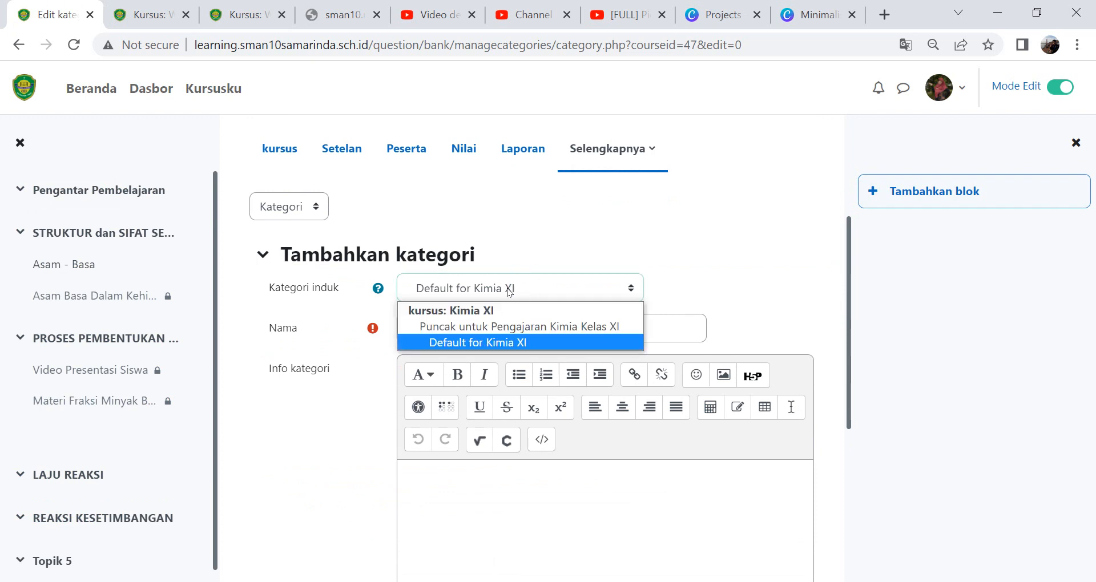
click(674, 330)
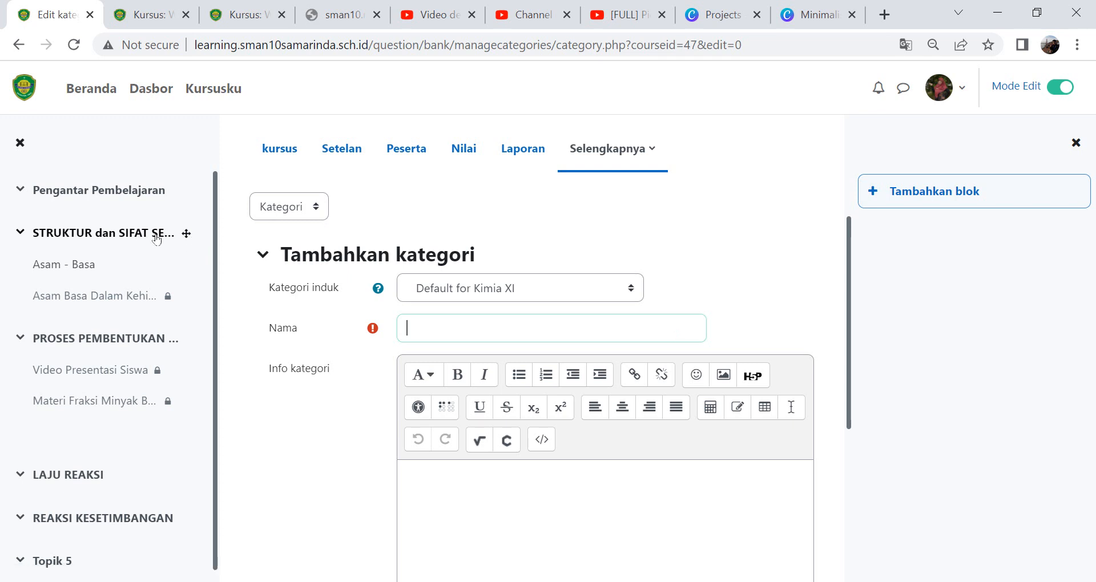
click(443, 333)
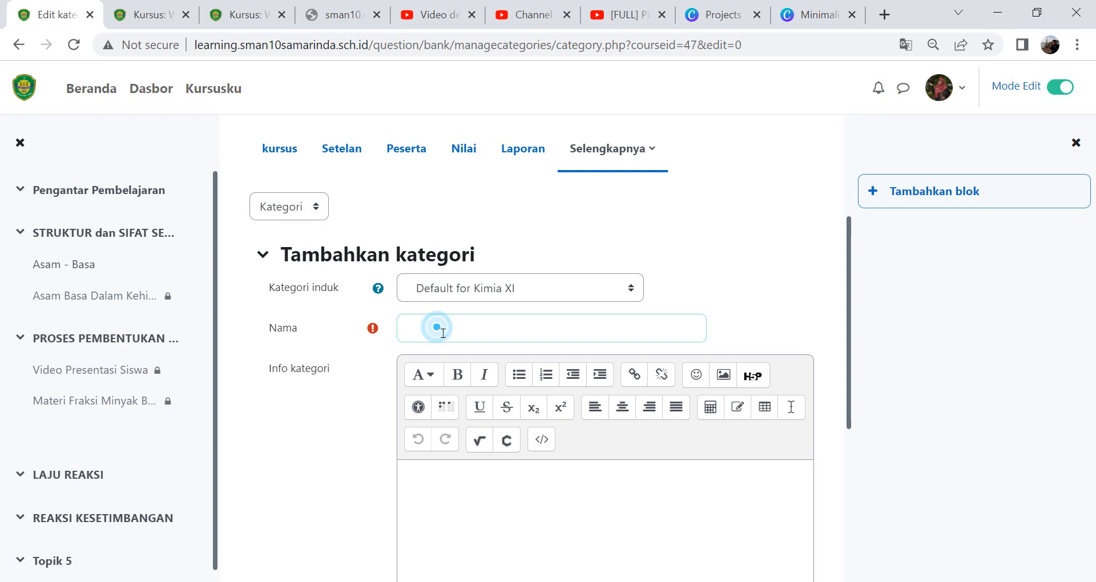
text(Sifat Senyawa)
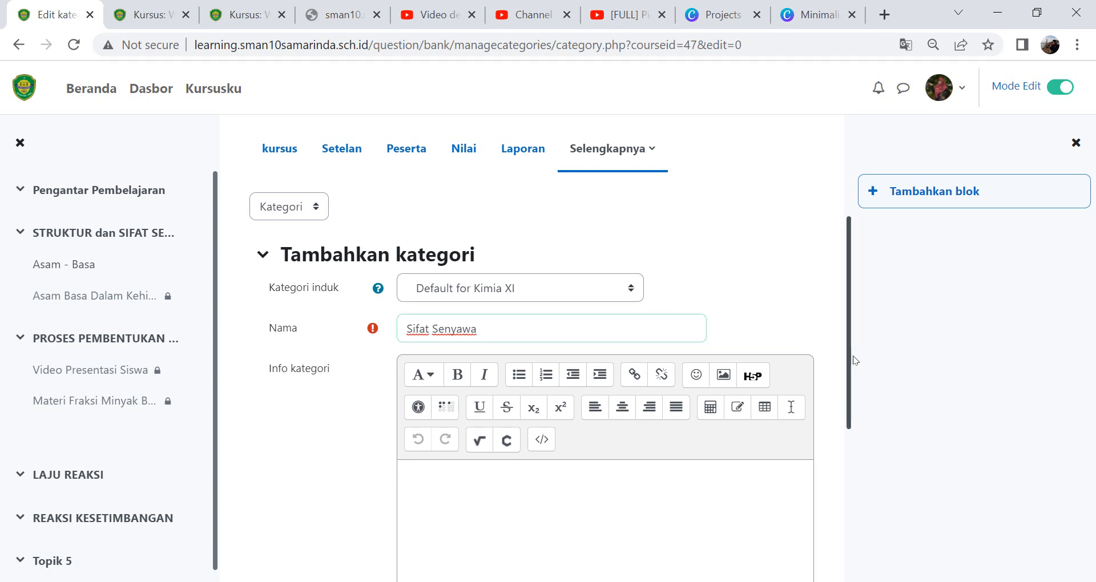
click(849, 391)
drag(849, 391, 834, 509)
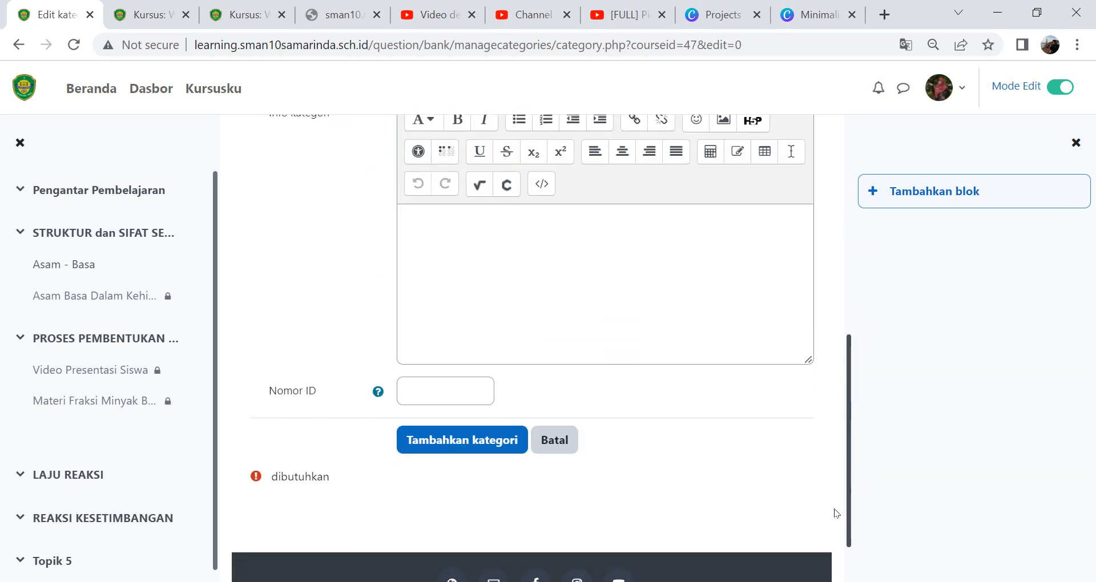
click(481, 448)
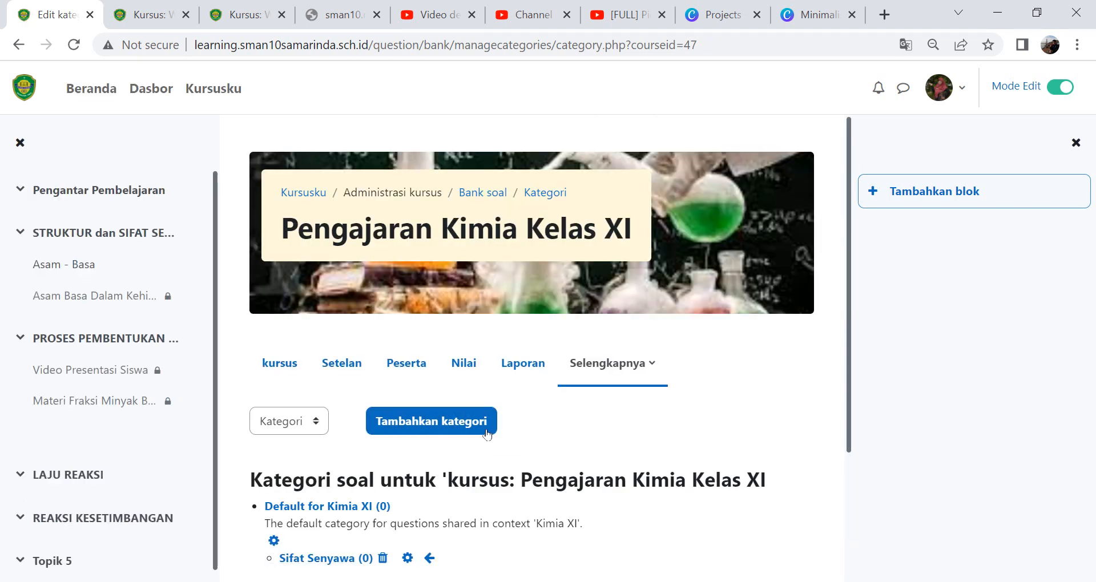
Add another question category named "Asam Basa" under Default for Kimia XI
click(430, 424)
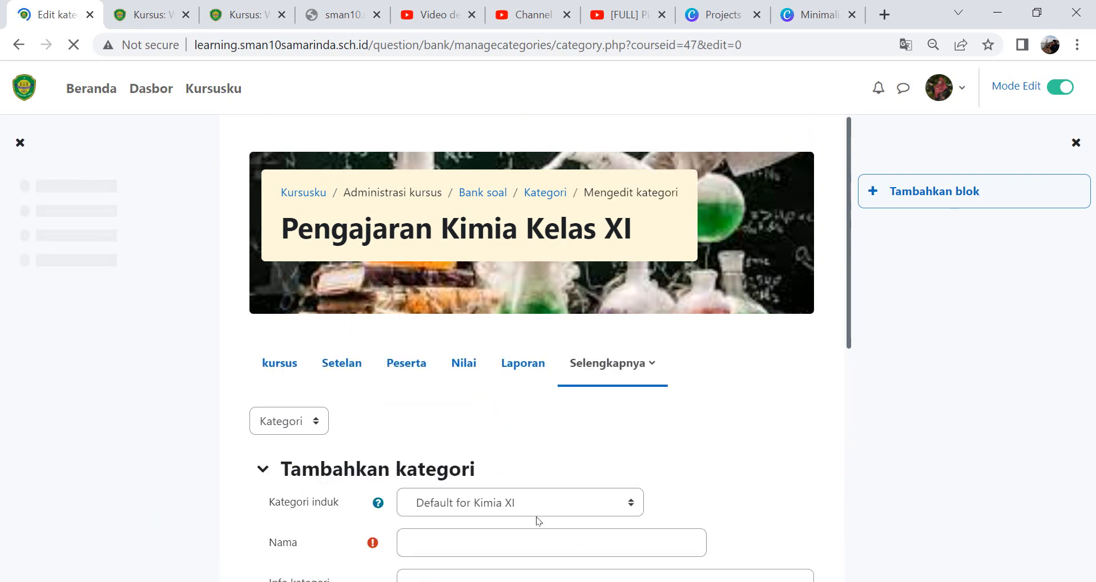
click(521, 548)
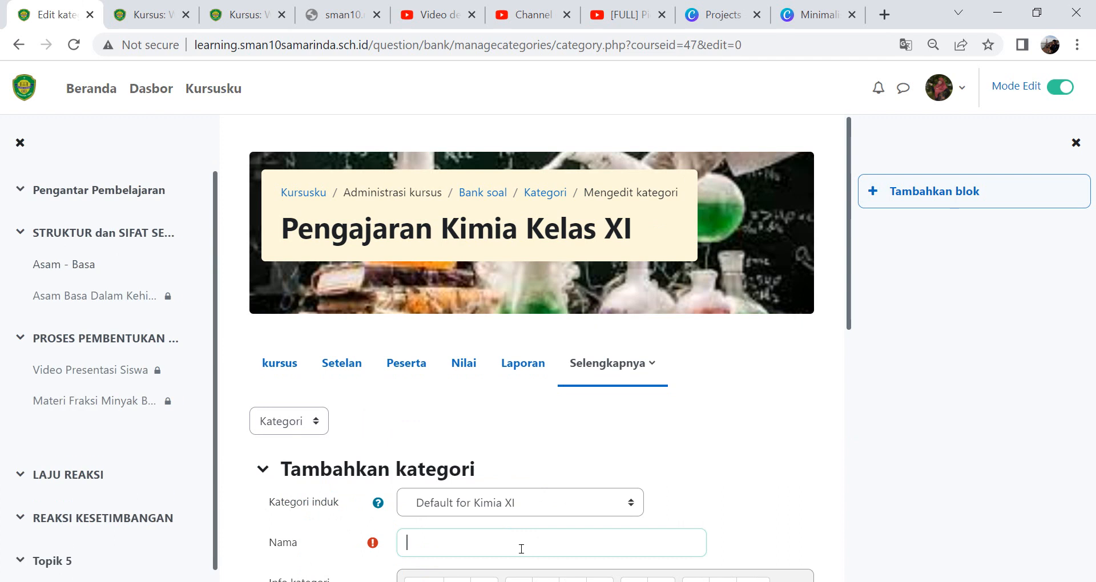
text(Asam Basa)
scroll(844, 375, down, 1)
scroll(841, 371, down, 3)
drag(832, 475, 830, 498)
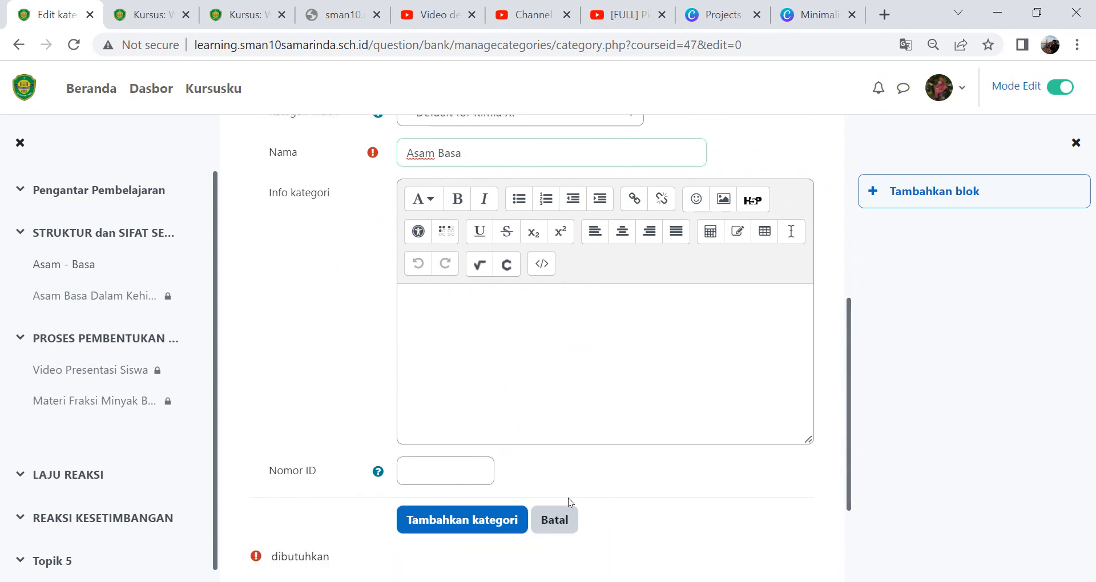
click(456, 520)
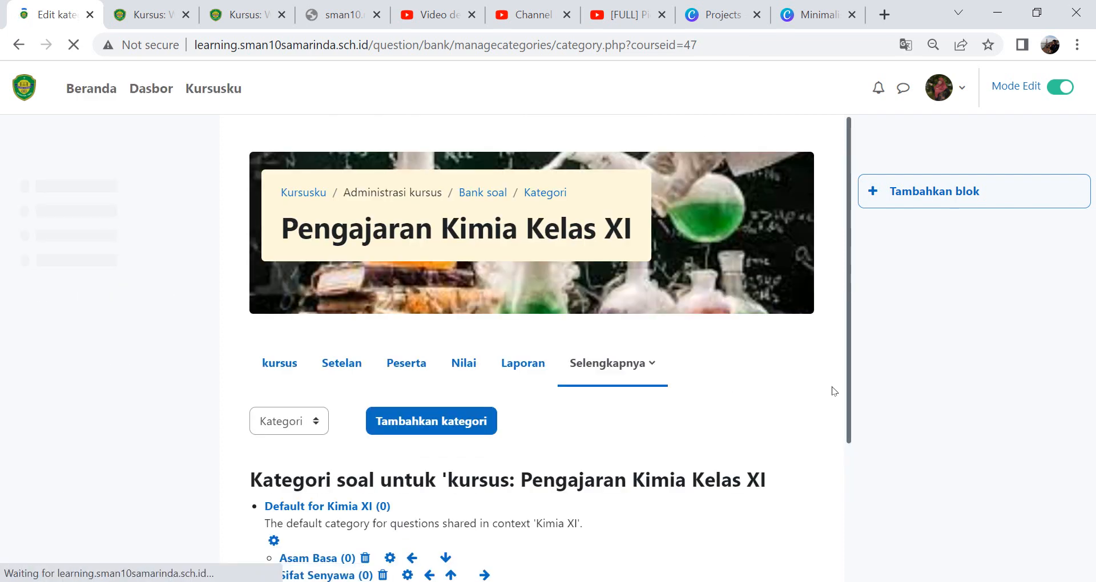
Return to the question list (Soal-soal) and select the Asam Basa category
scroll(851, 411, down, 2)
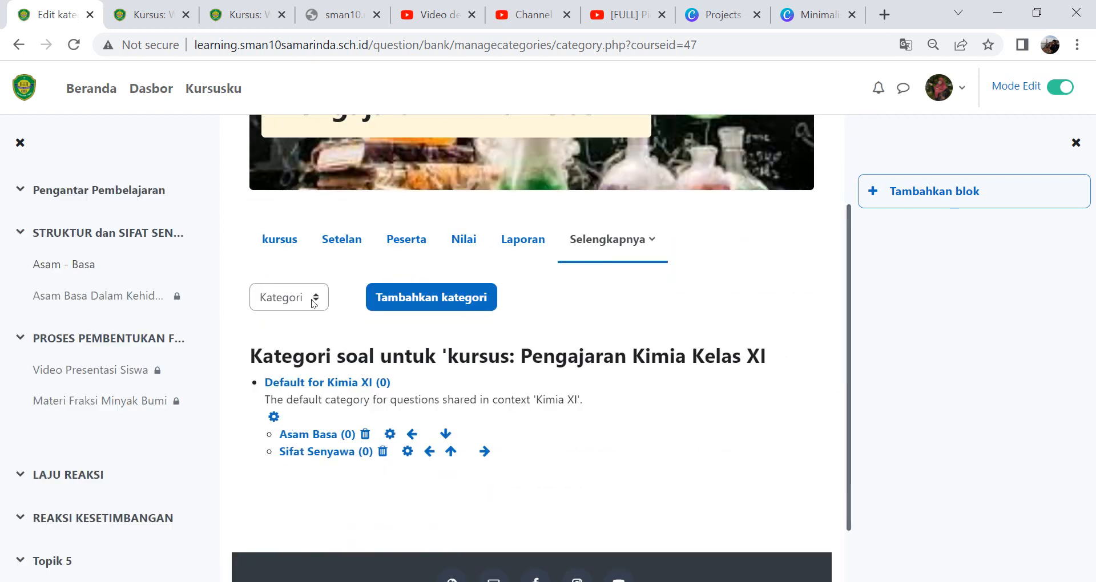
click(312, 298)
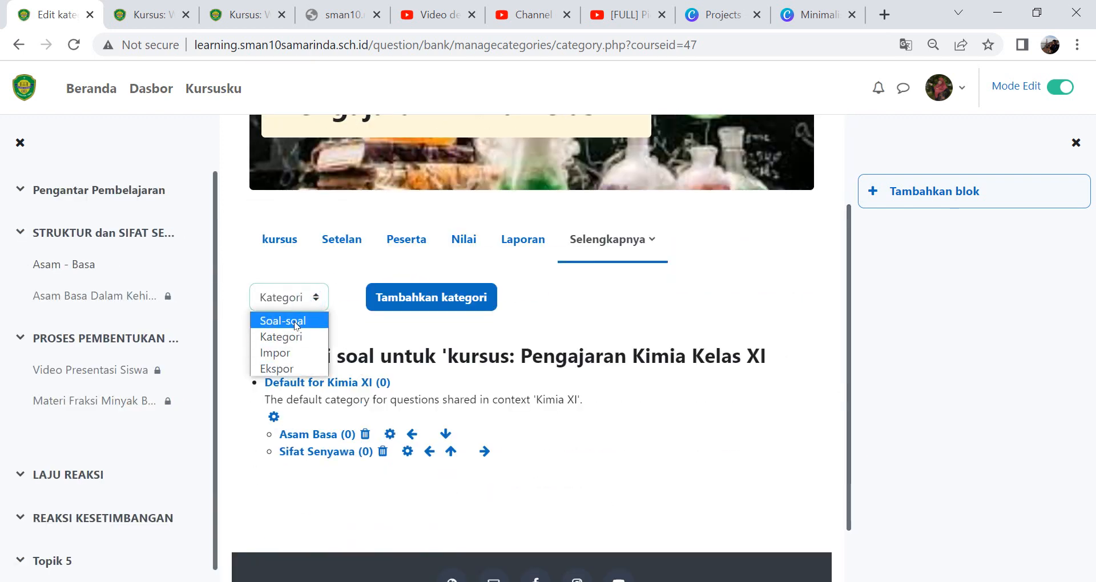
click(294, 321)
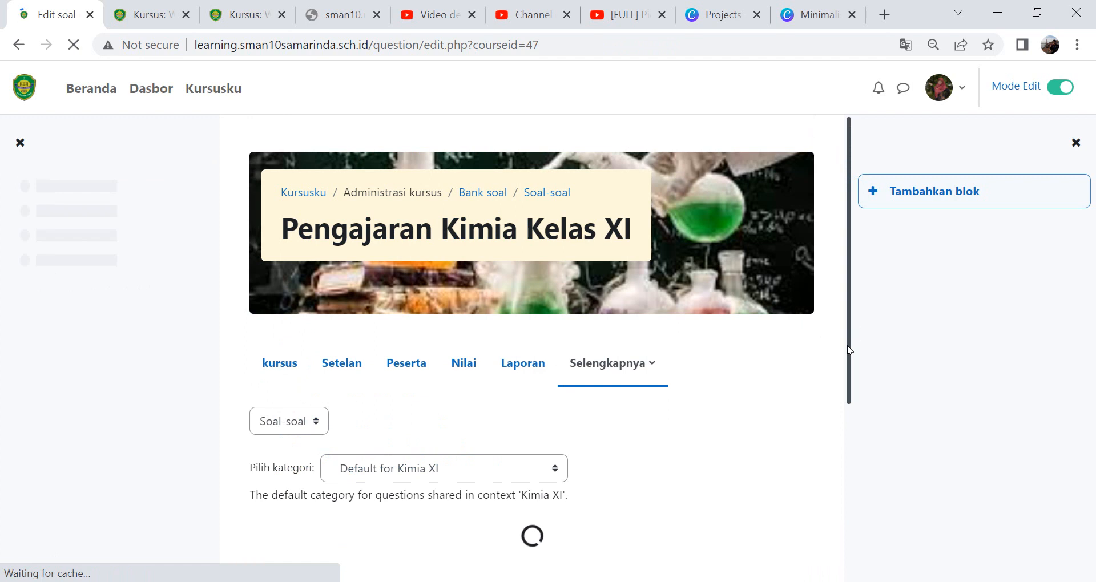
scroll(852, 386, down, 3)
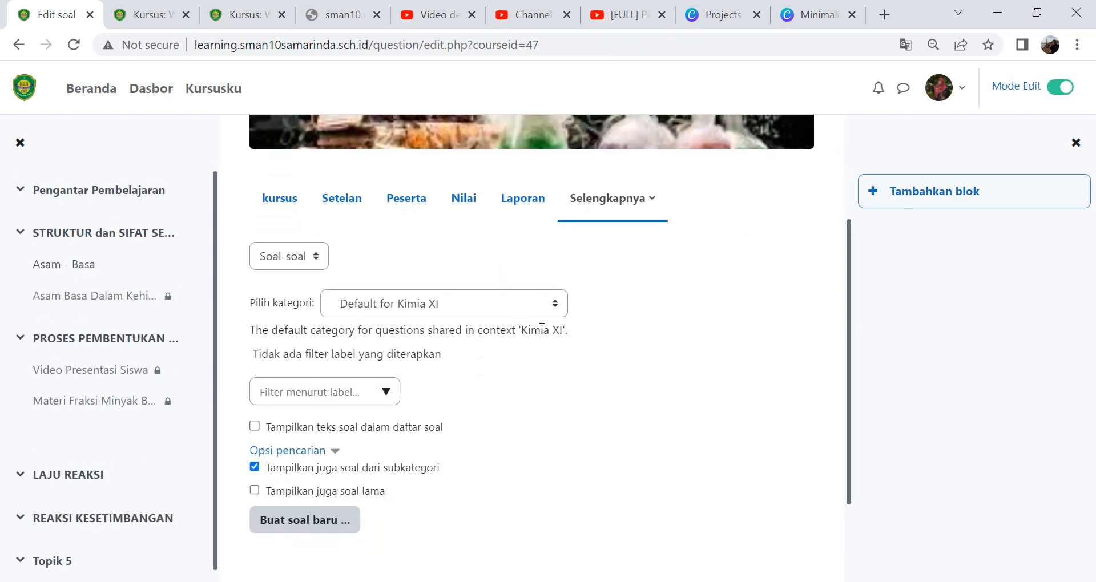
click(481, 303)
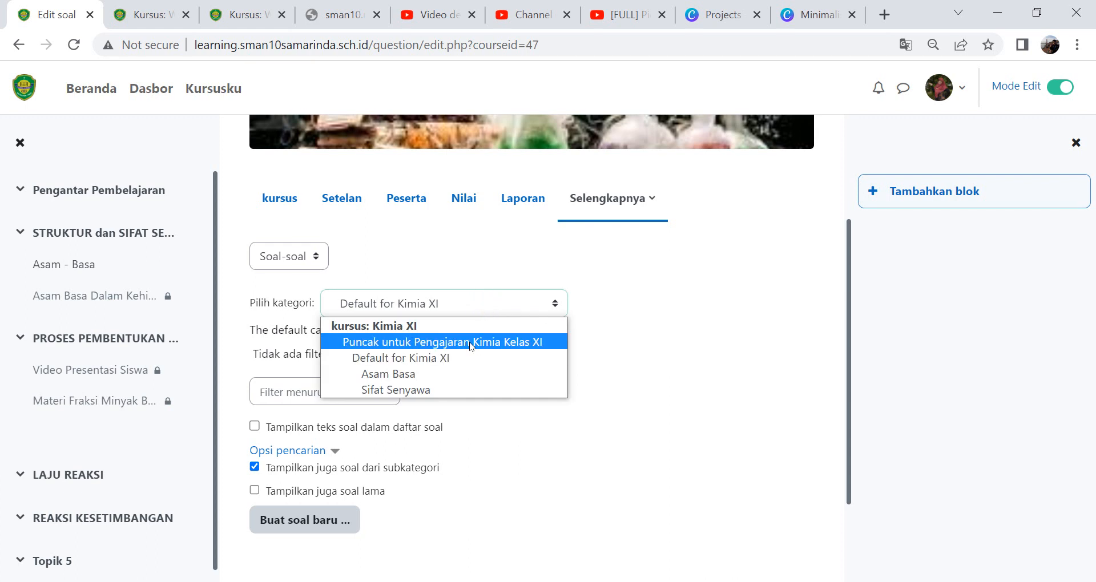
click(440, 375)
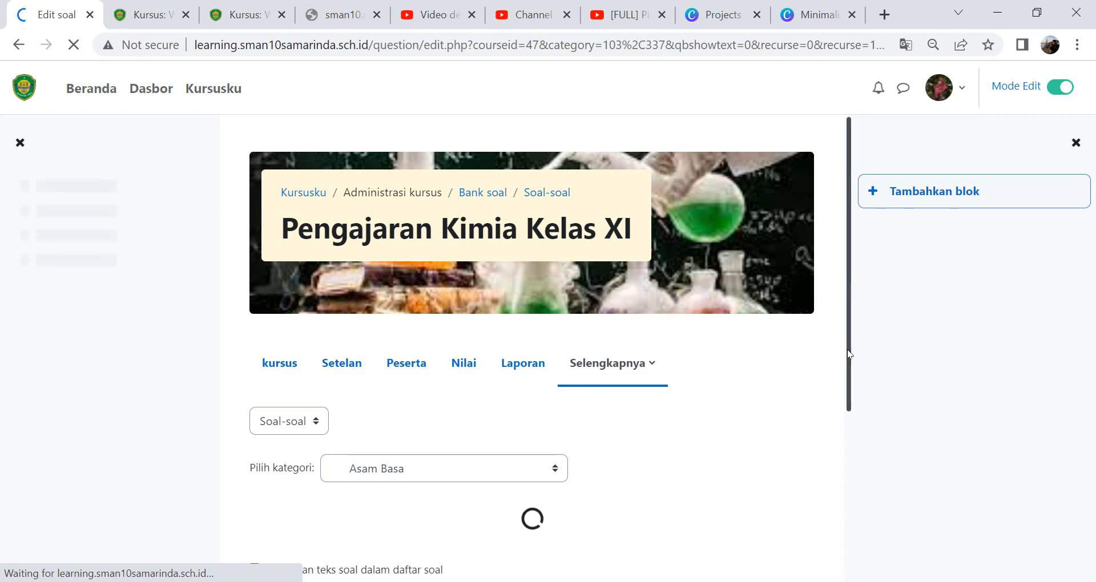
drag(847, 350, 827, 464)
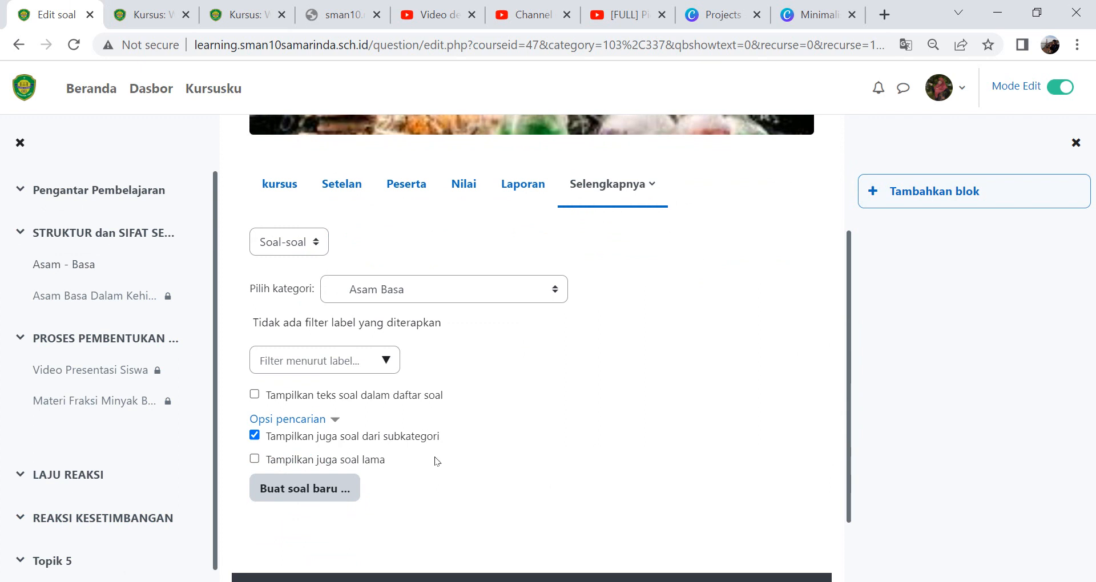
Create a new question of the multiple-choice type (Pilihan ganda) in the Asam Basa category
click(341, 495)
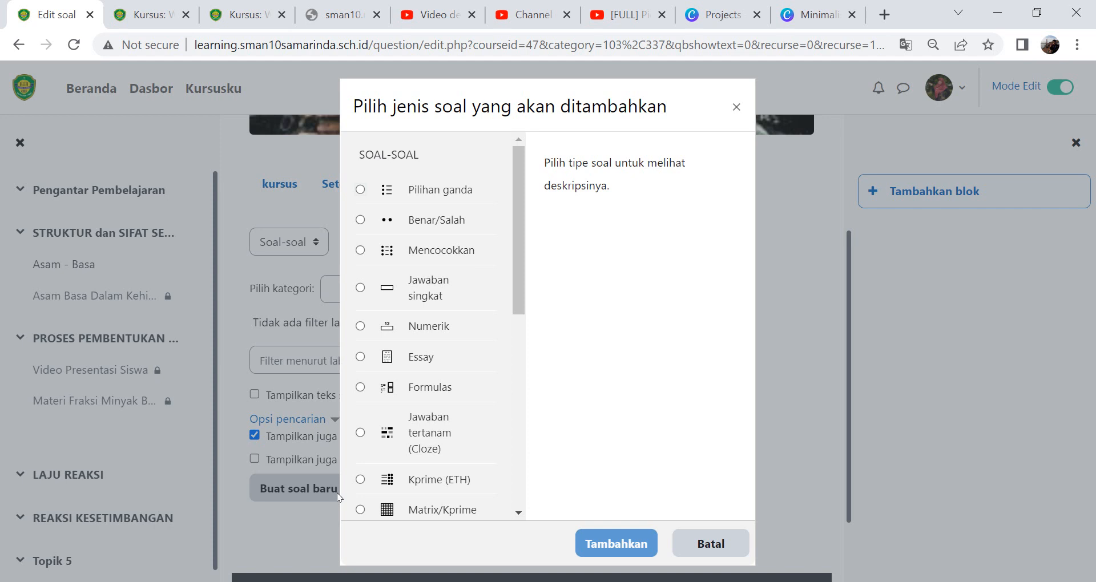
drag(516, 293, 507, 241)
click(363, 193)
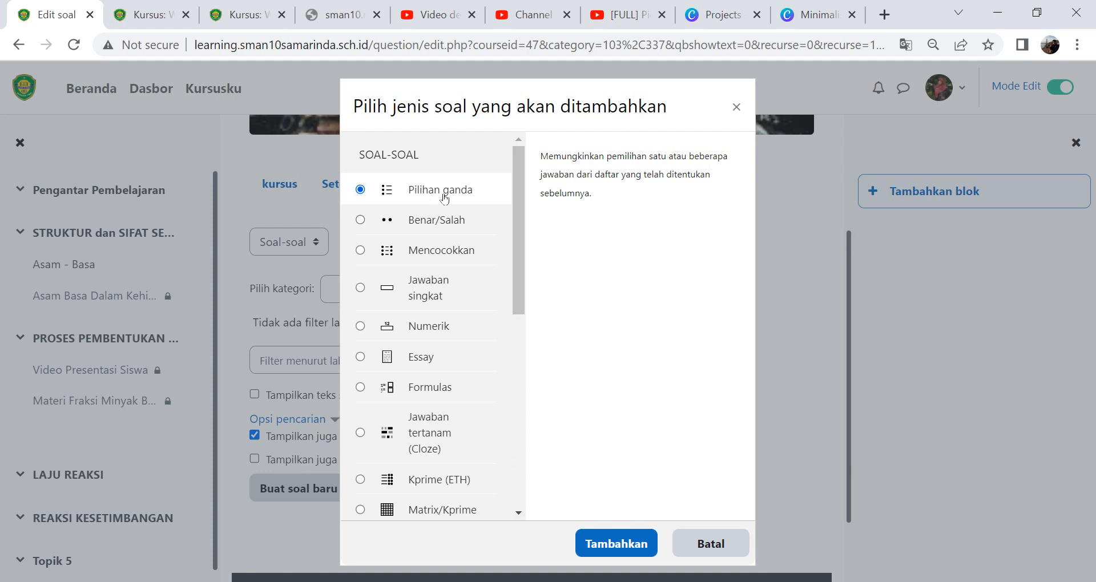
click(627, 549)
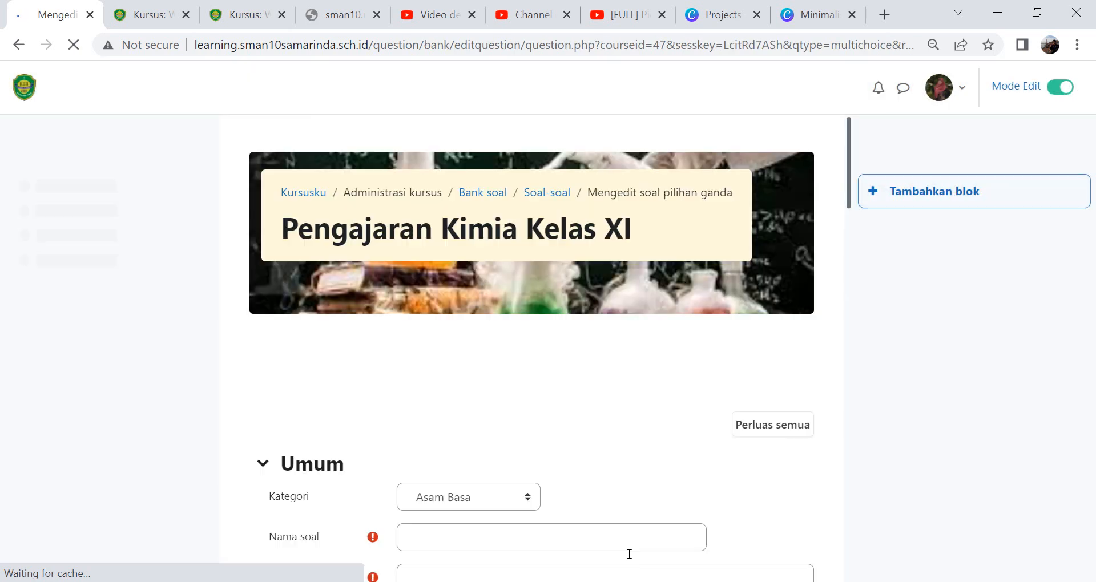
Name the new multiple-choice question "Asam Basa L2 -"
click(851, 164)
drag(850, 164, 847, 215)
click(497, 227)
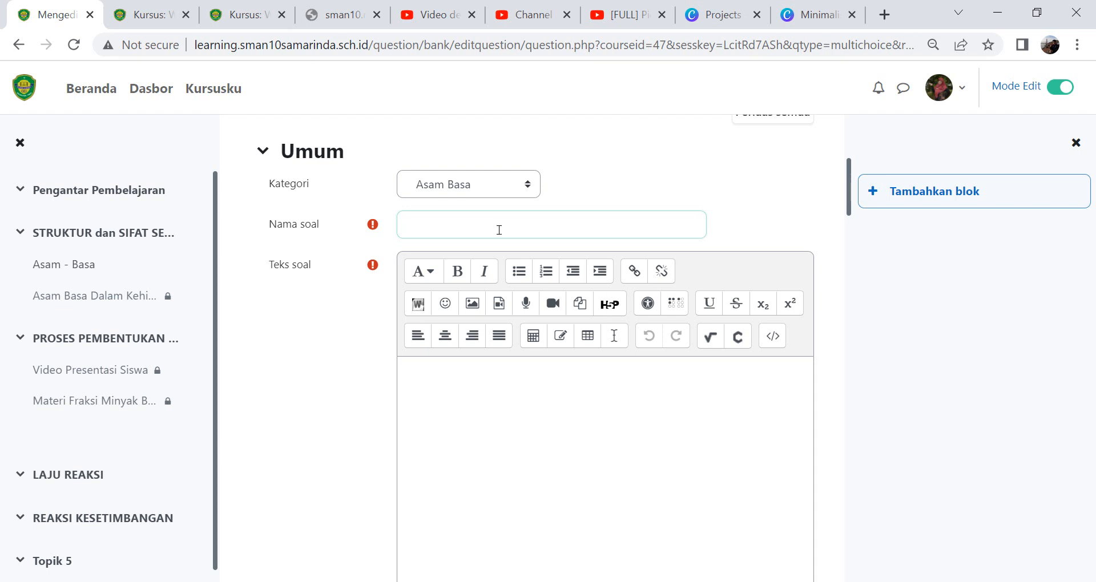
text(Asam Basa L2 -)
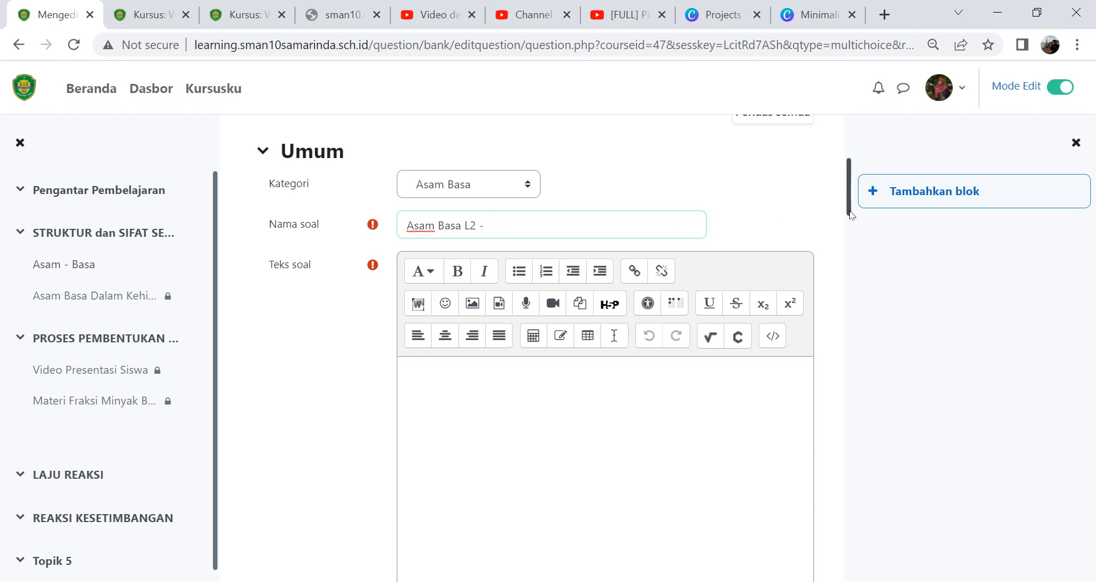
Enter "Presiden RI Ke-5 adalah....." as the question text, with "adalah" in lowercase
click(490, 374)
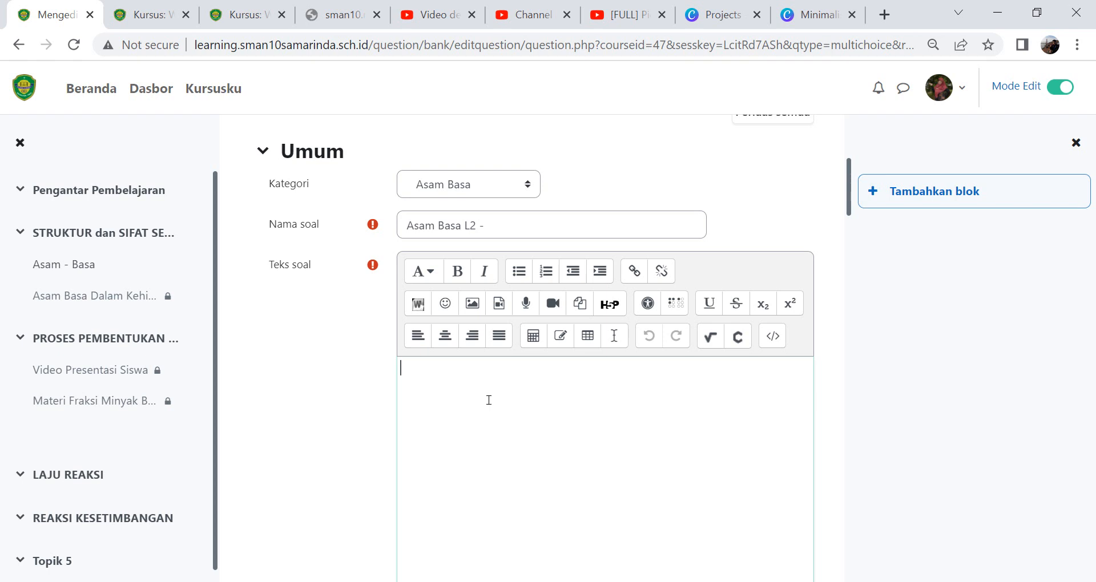
text(Presiden RI Ke)
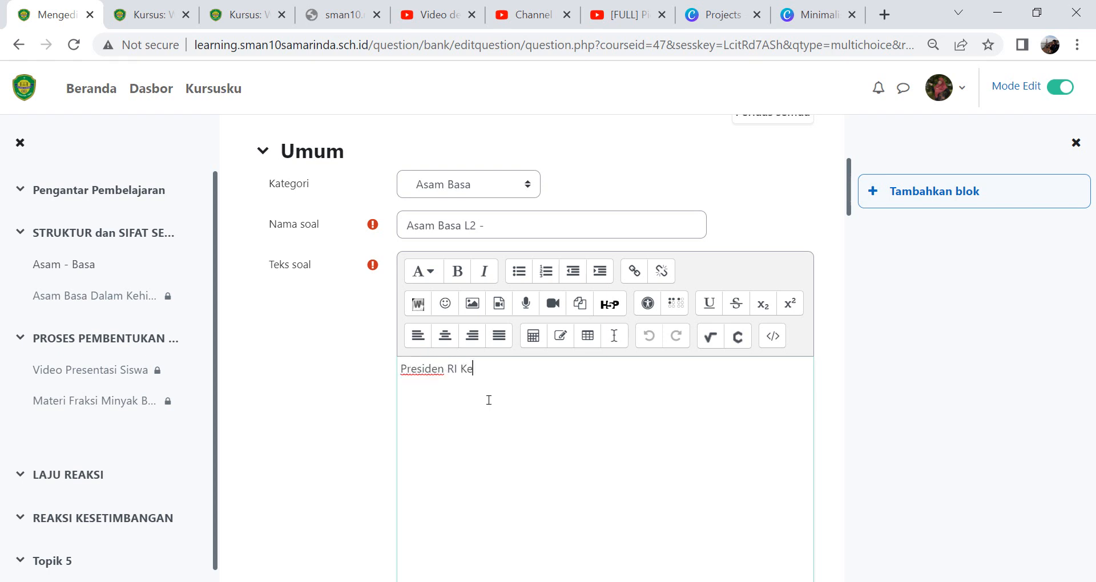
text(-5 Adalah)
key(ctrl+Left)
key(shift+Right)
text(a)
key(End)
text(.....)
Insert a MathType root of 2 with index 1 at the end of the question text
click(710, 339)
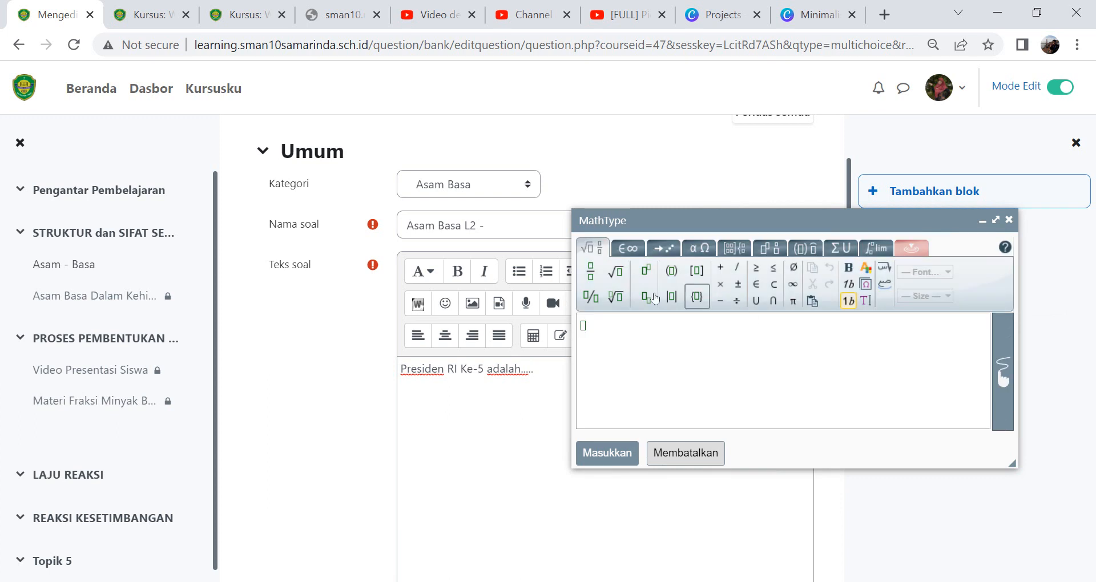
click(616, 298)
text(2)
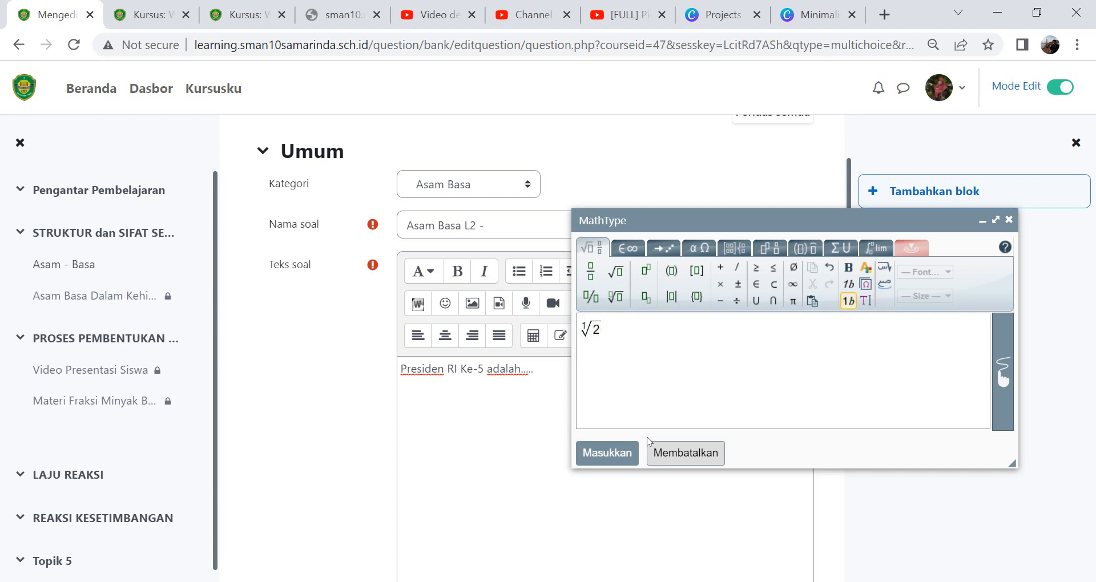
click(607, 453)
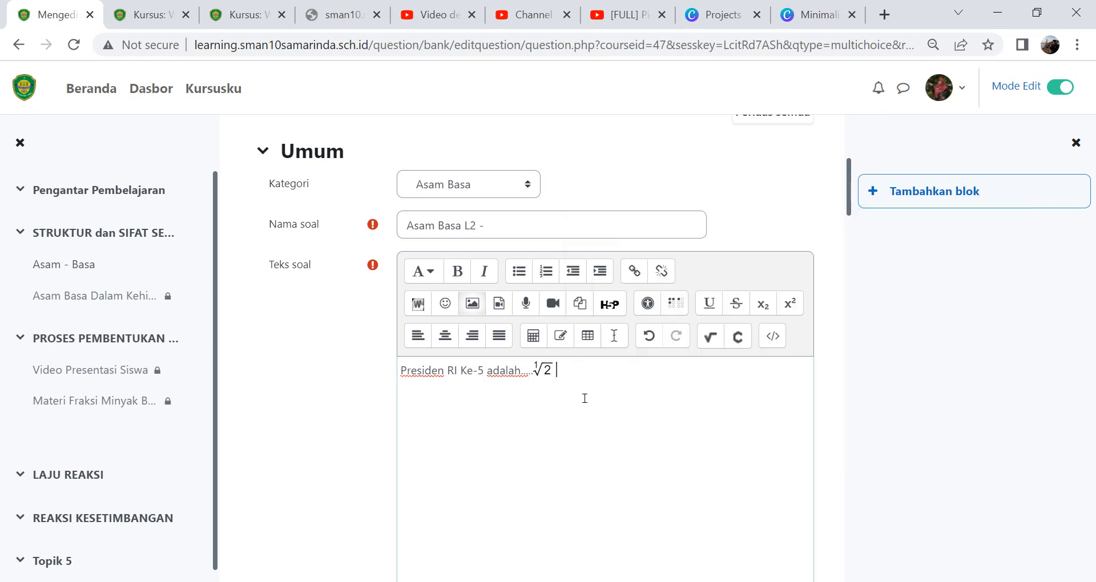
Look through ChemType's calculus, summation, matrix and Greek symbol sets, and close the editor without inserting anything
click(739, 338)
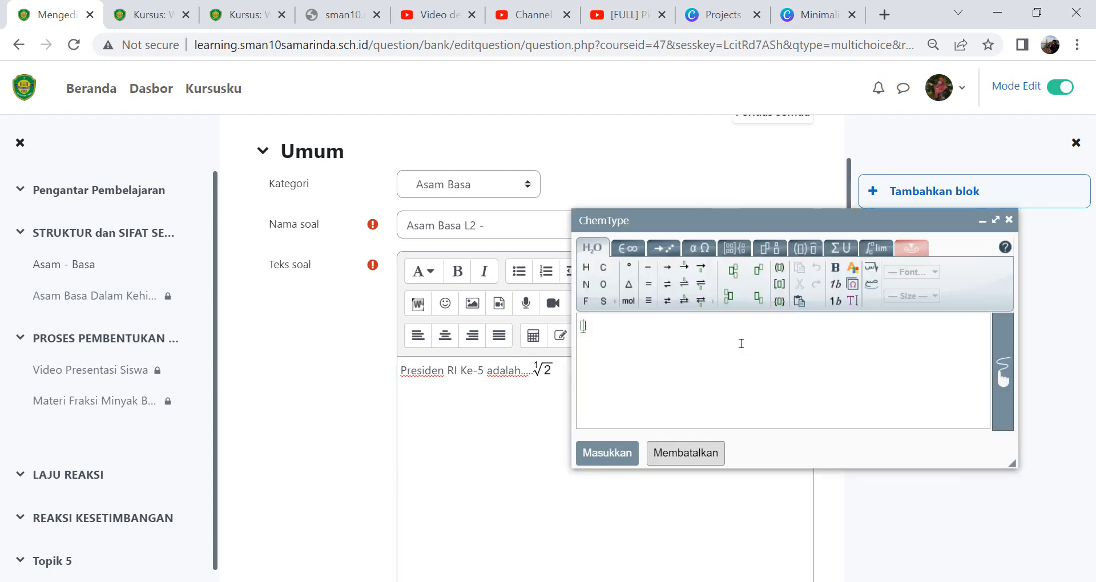
click(877, 249)
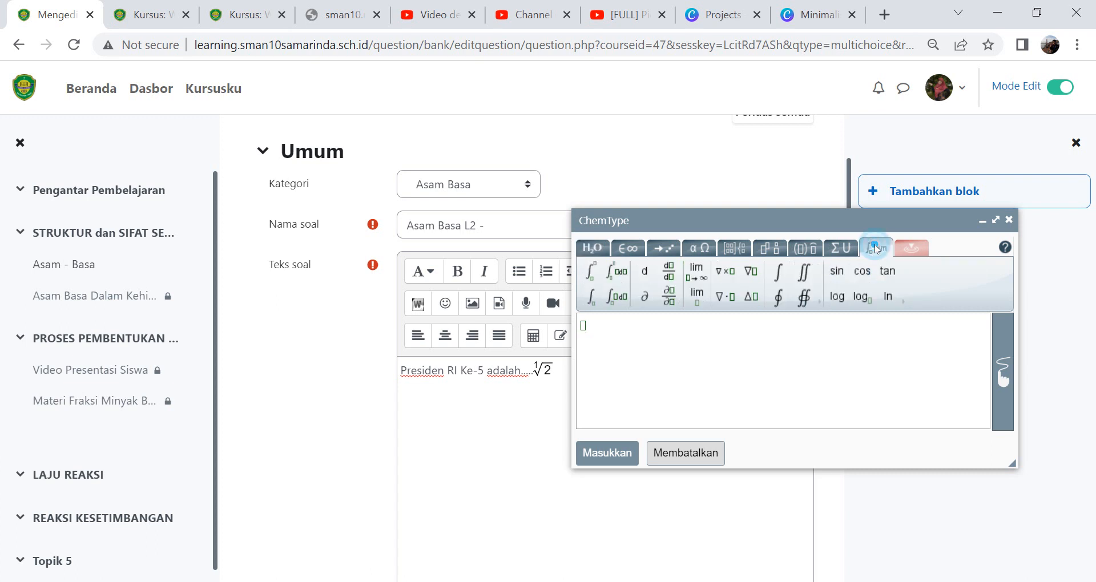
click(835, 253)
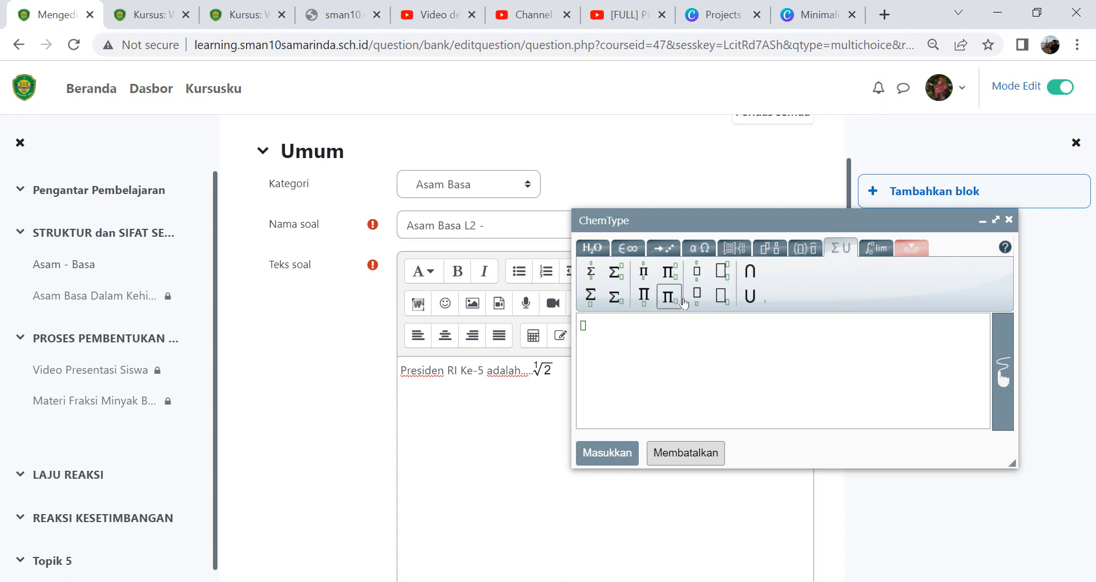
click(735, 248)
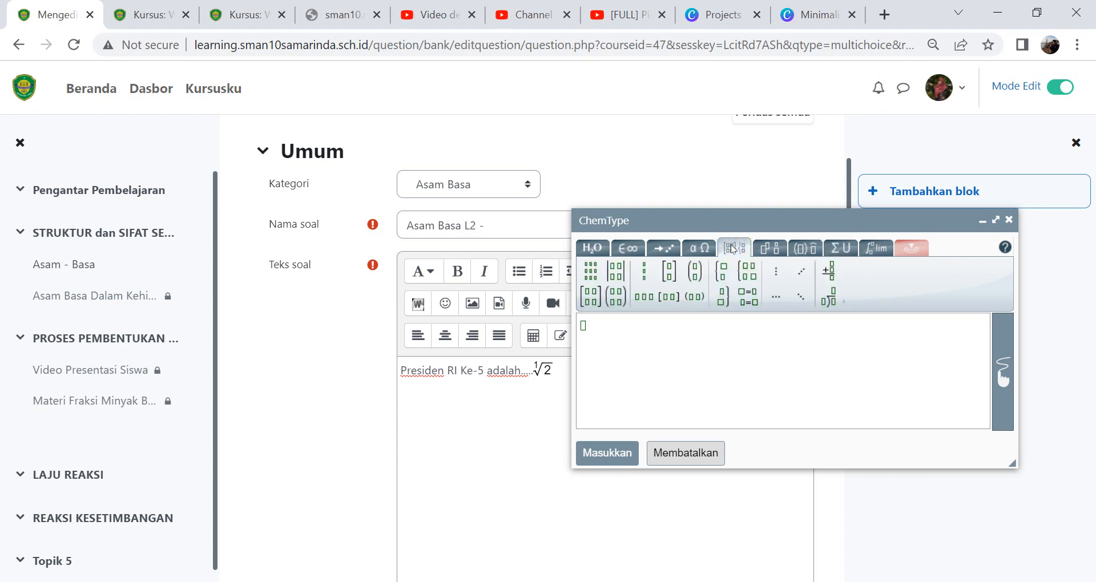
click(708, 247)
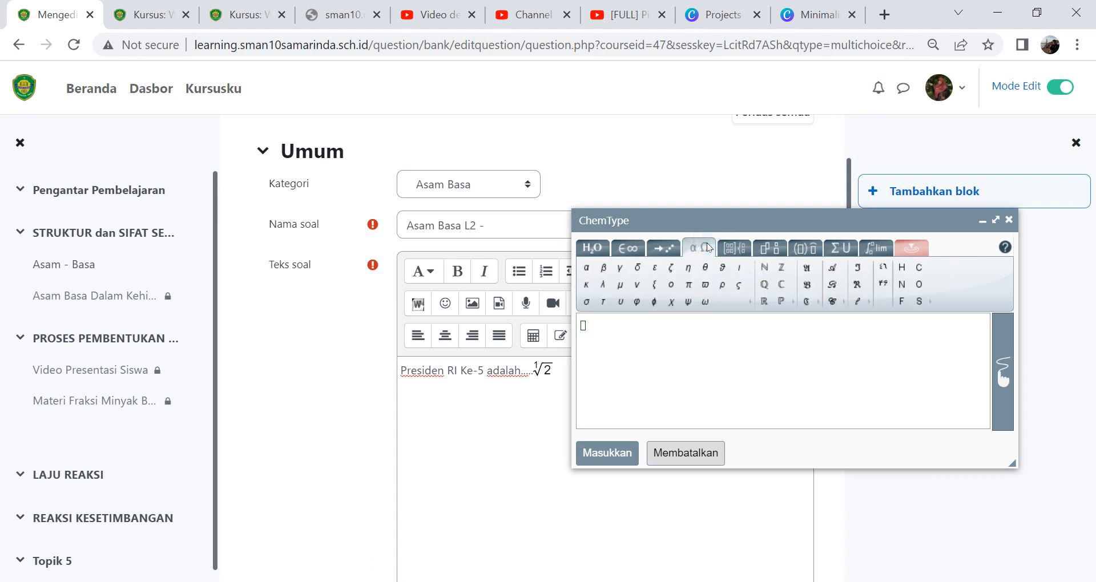
click(703, 455)
Add "..." after the root formula in the question text
text(...)
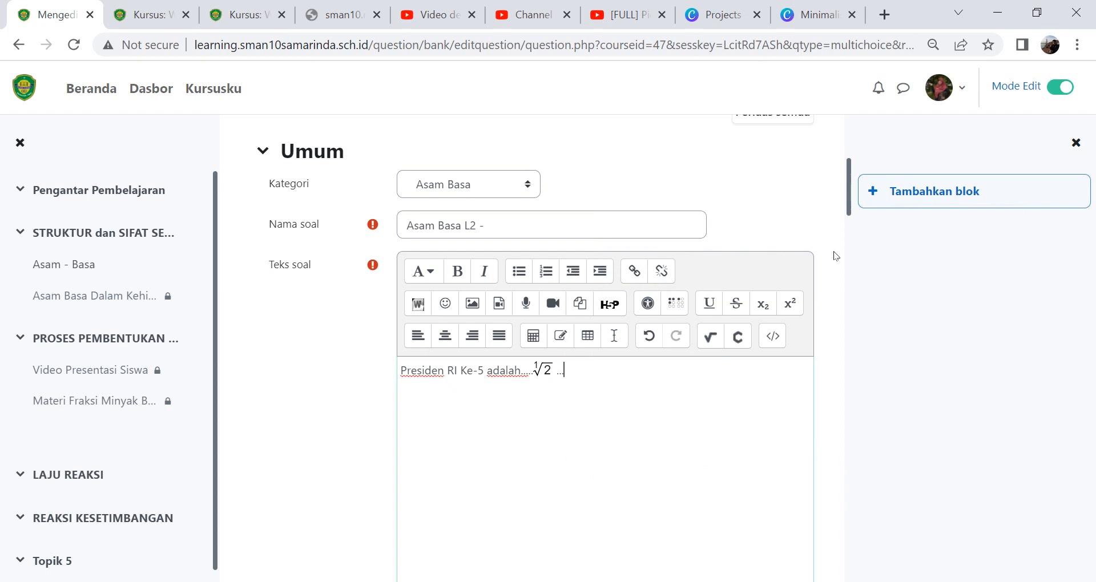
Set the question to accept only one answer (Hanya satu jawaban) and the choice numbering to Tanpa nomor
drag(847, 196, 841, 259)
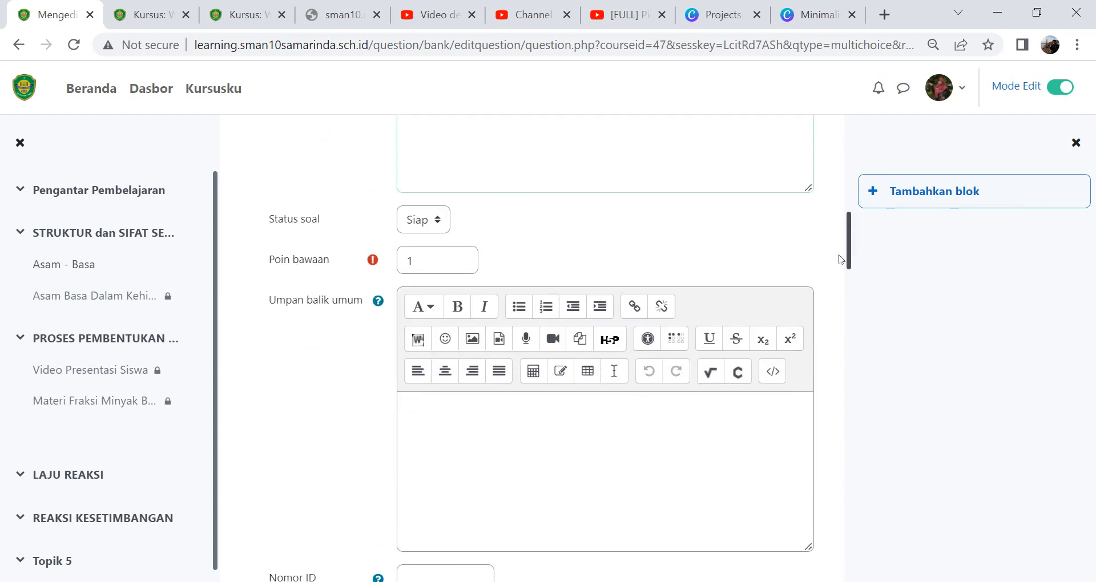
drag(838, 255, 838, 258)
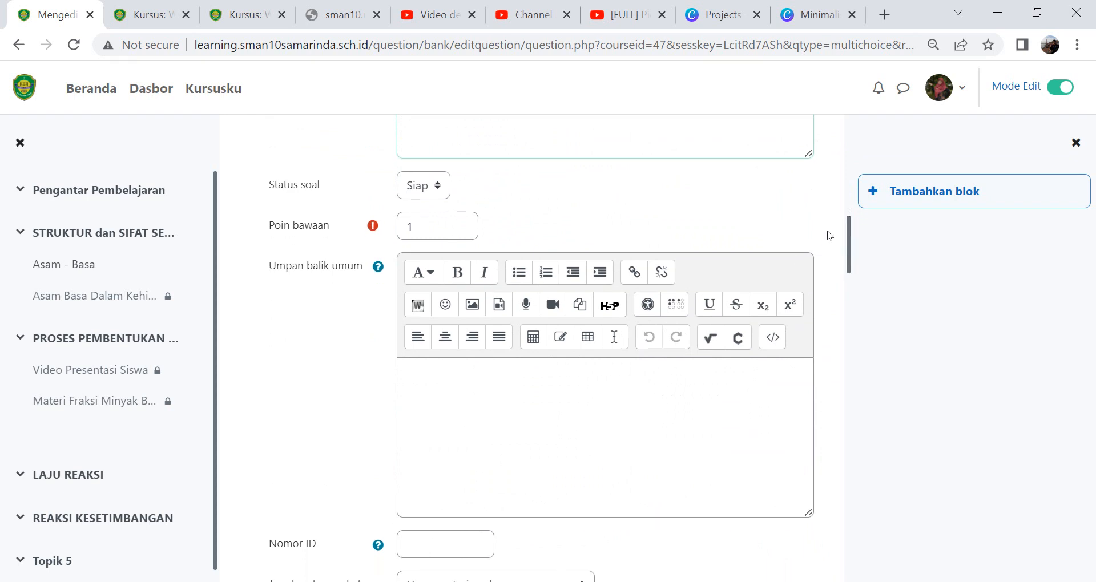
drag(851, 247, 849, 272)
click(622, 235)
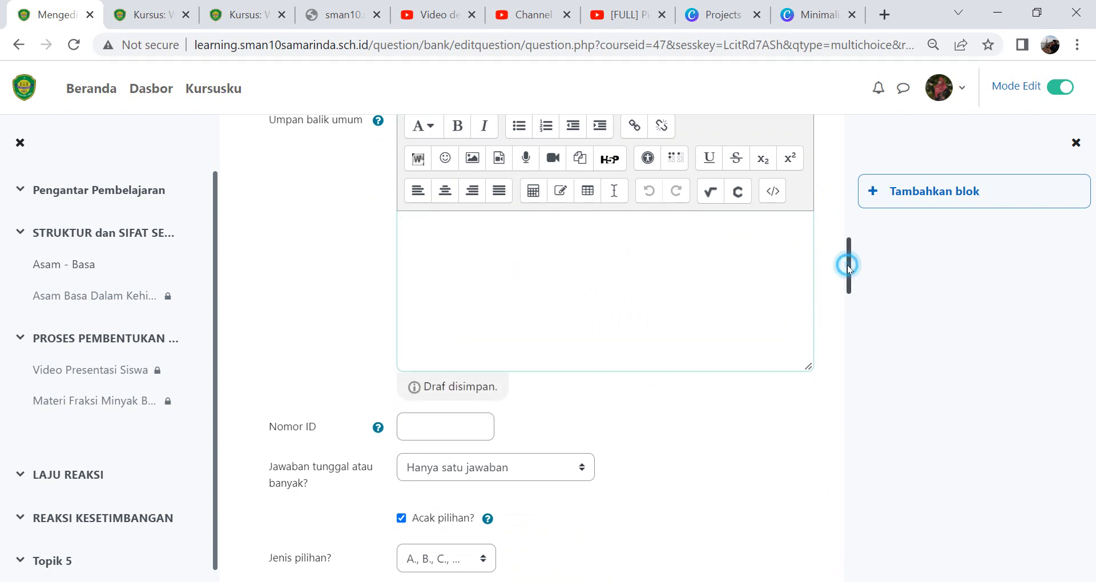
drag(849, 270, 852, 300)
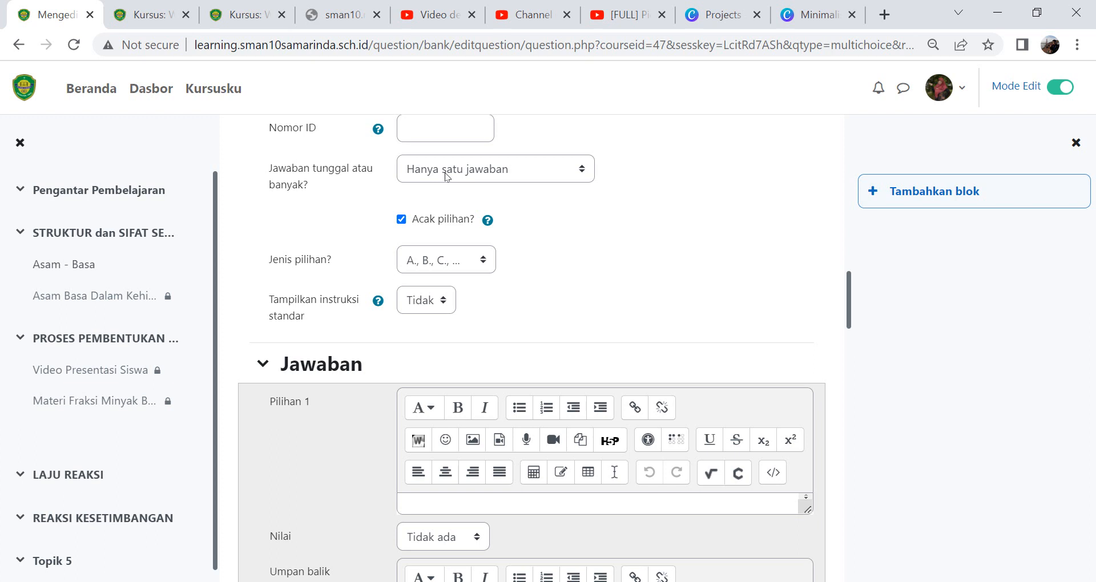
click(482, 176)
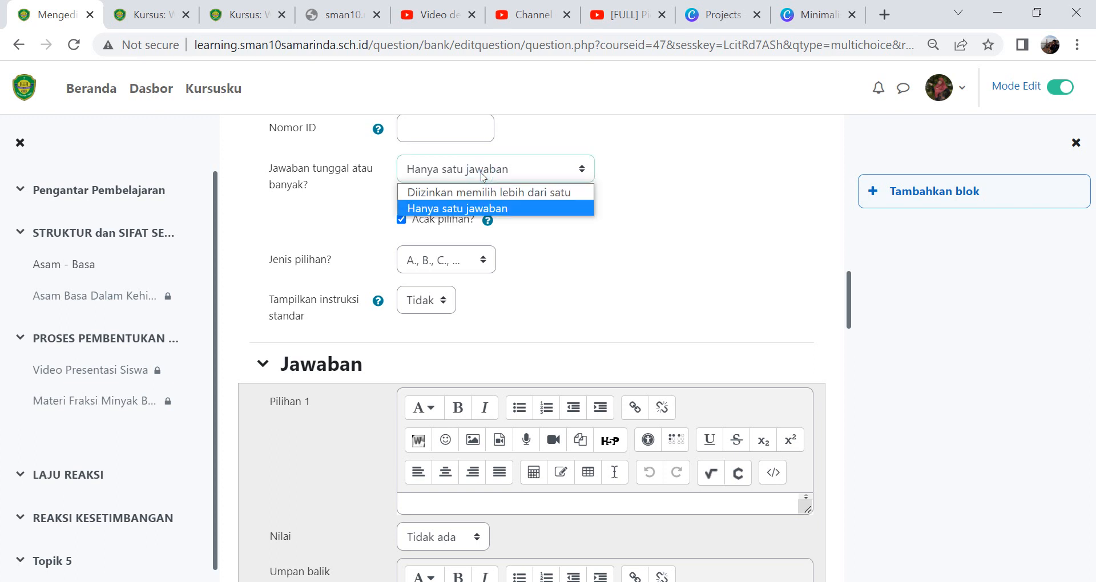
click(520, 196)
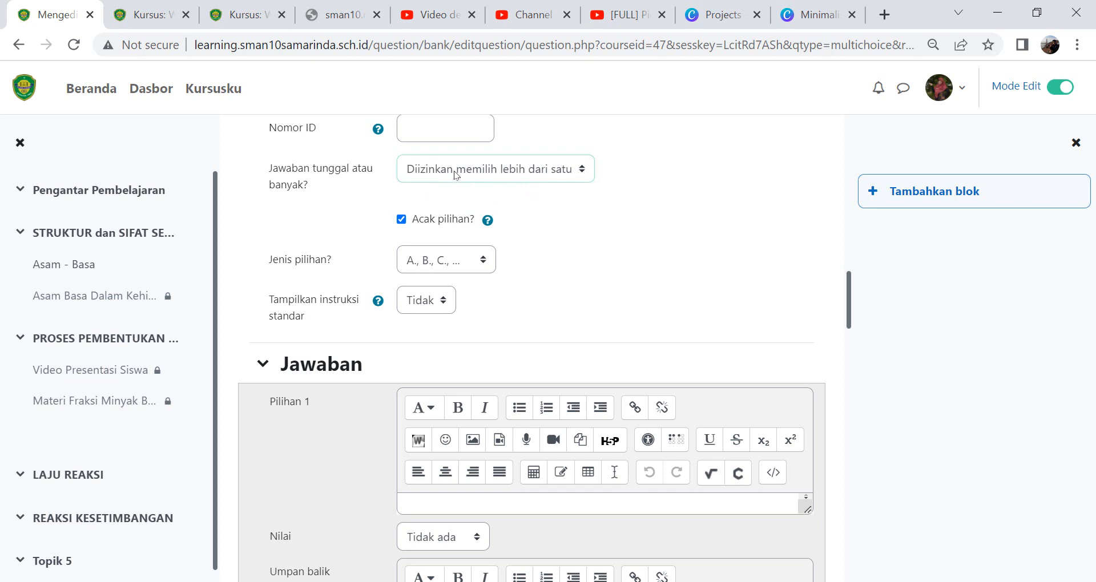
click(528, 177)
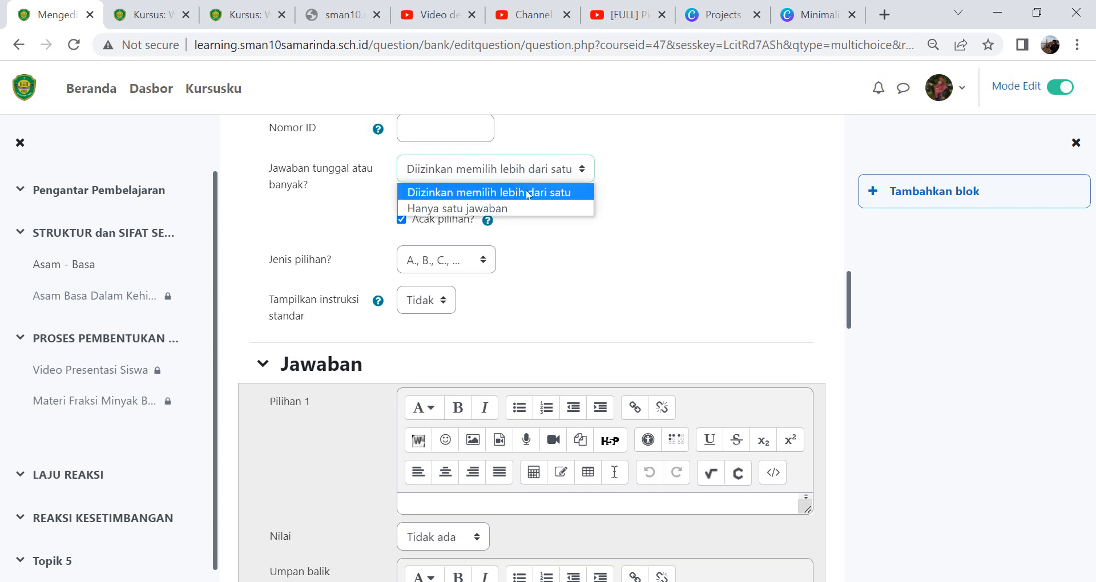
click(528, 205)
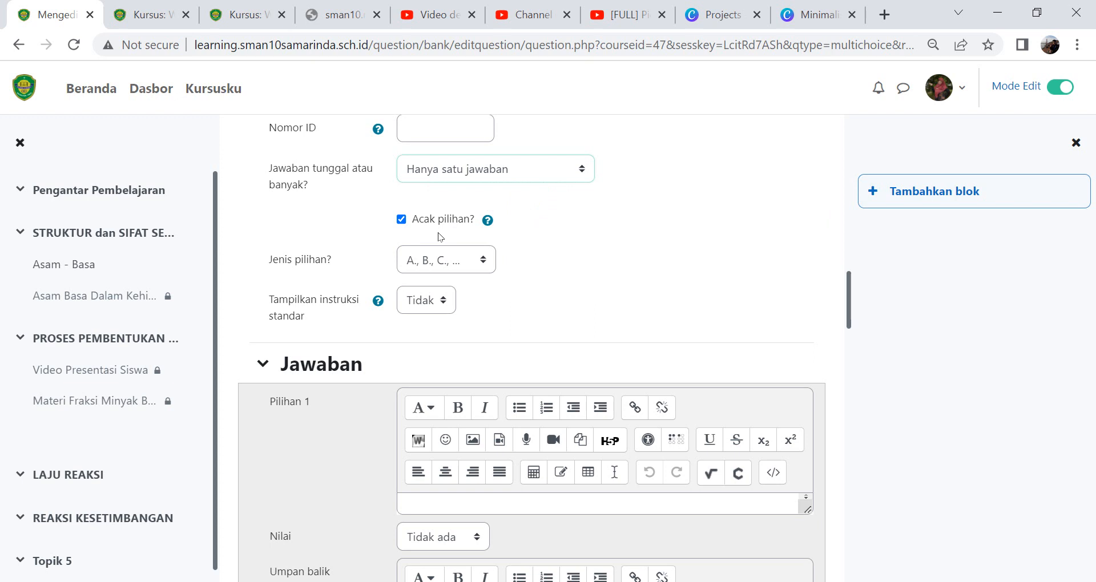
click(478, 268)
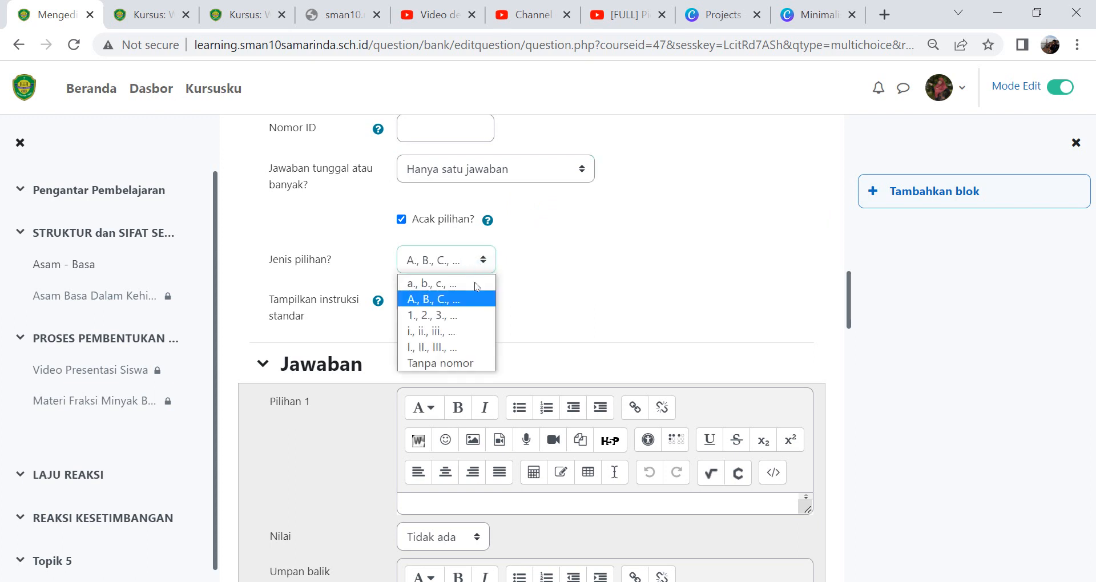
click(467, 364)
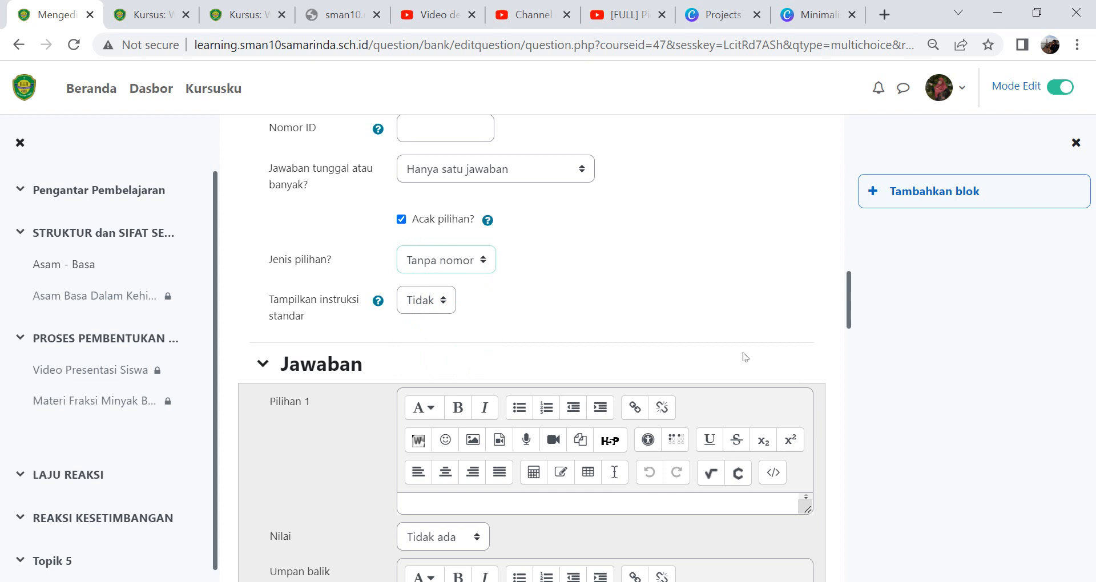
Enter "Soekarno" as the answer text of Pilihan 1
drag(849, 311, 849, 320)
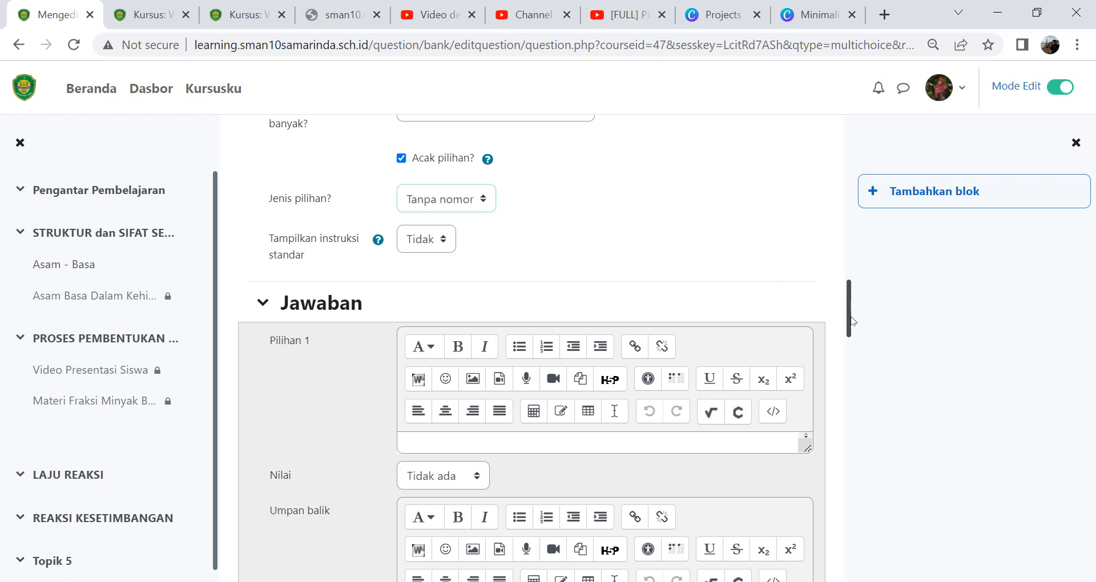
drag(849, 317, 849, 348)
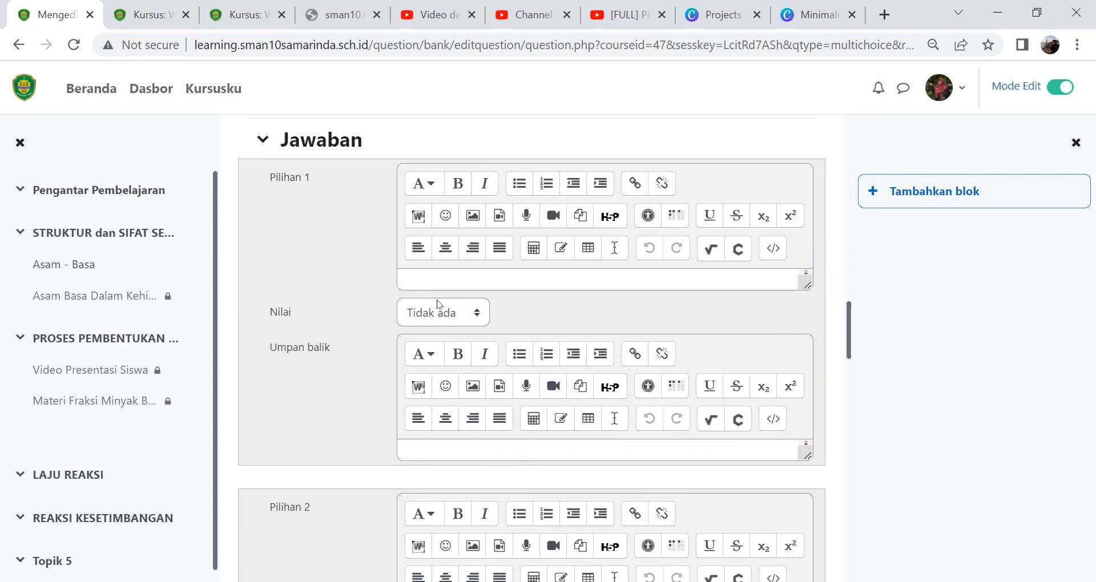
click(433, 276)
text(Soekarno)
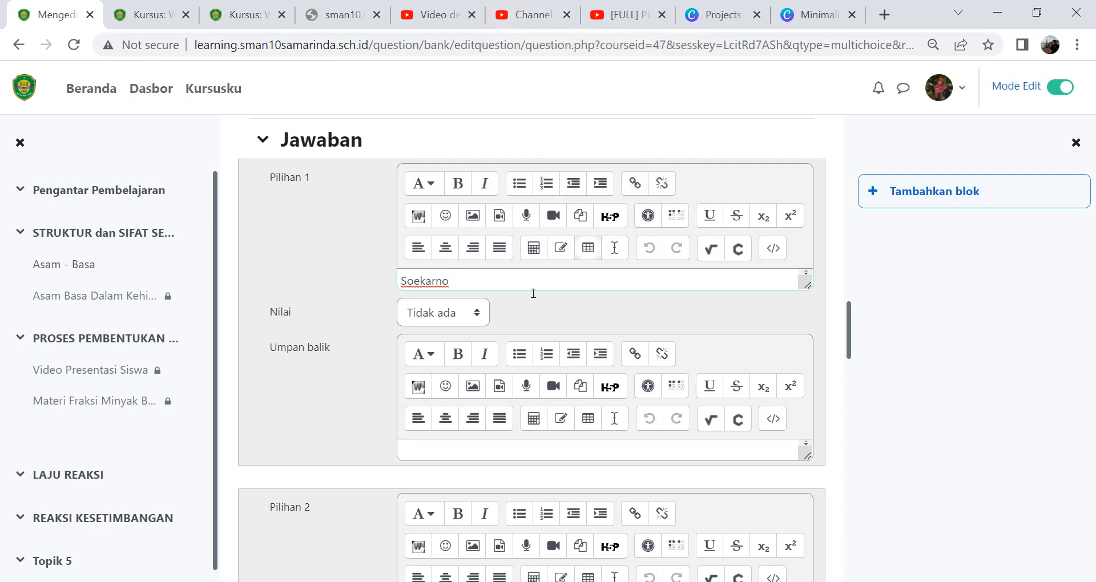
Try to find Microsoft Word through the Windows search, and close the search
click(237, 581)
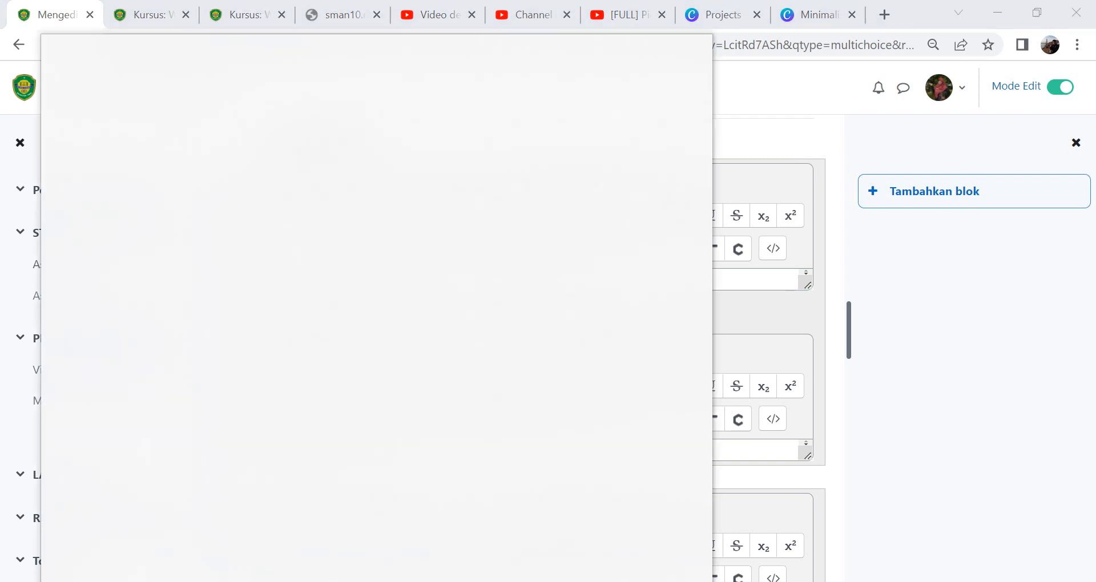
text(word)
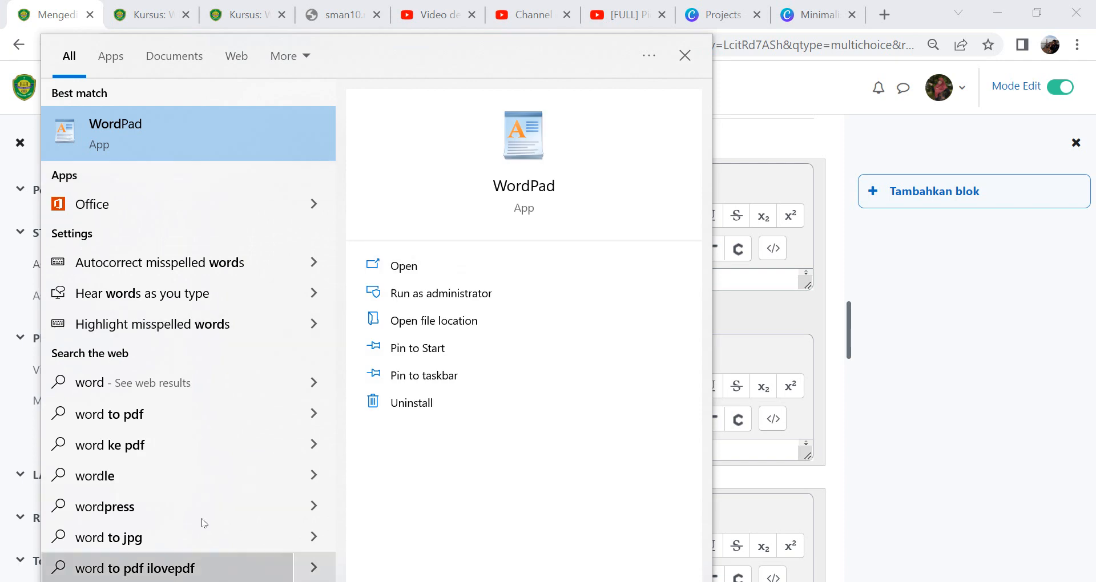
text(Pad)
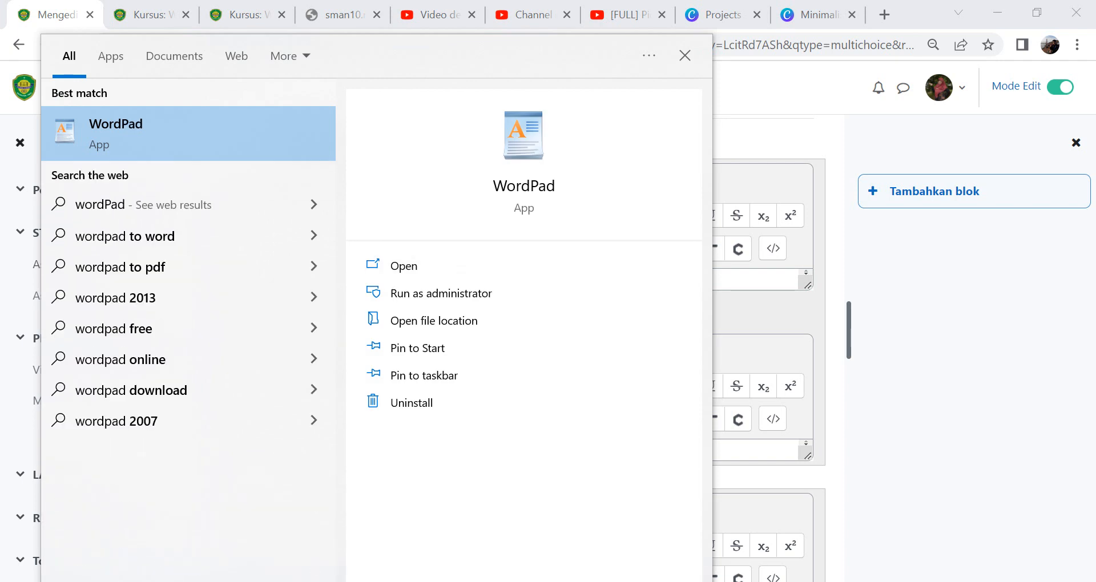
key(ctrl+a)
text(m)
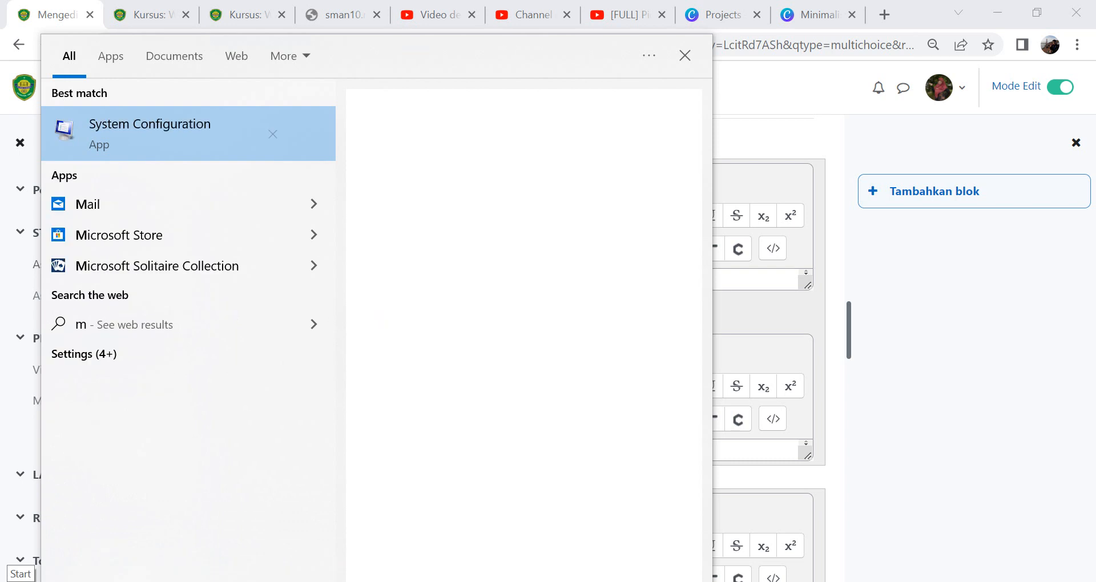
text(icrosoft)
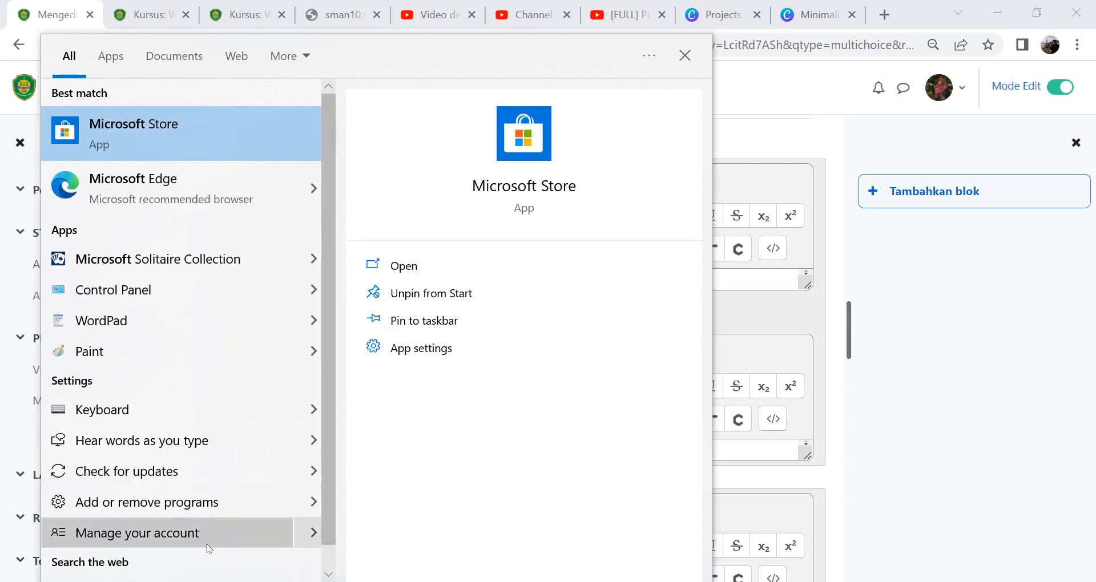
text( word)
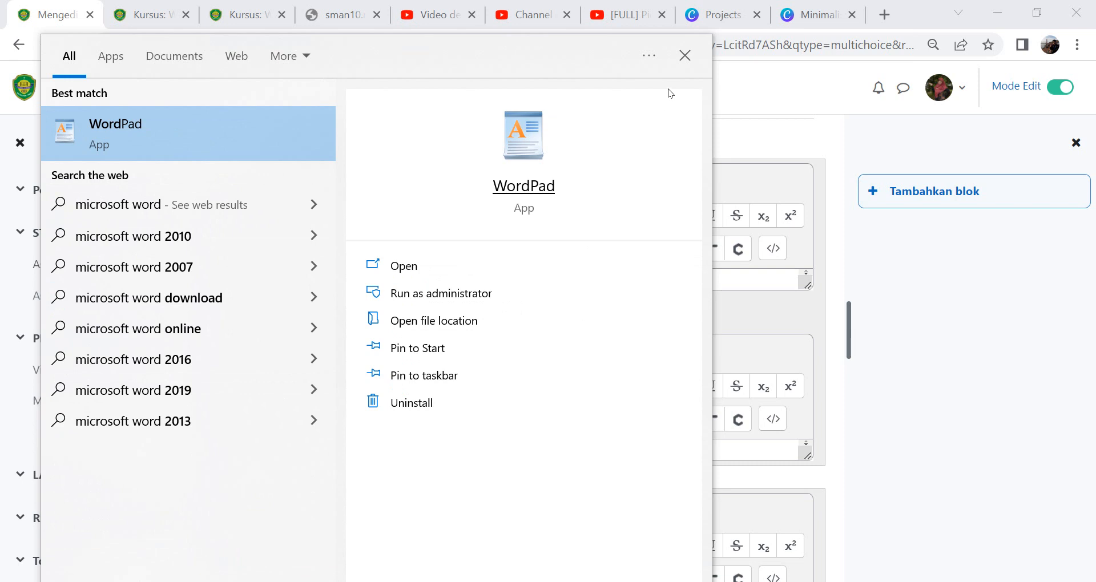
click(686, 58)
Set the grade (Nilai) of the Soekarno answer in Pilihan 1 to 100%
click(546, 286)
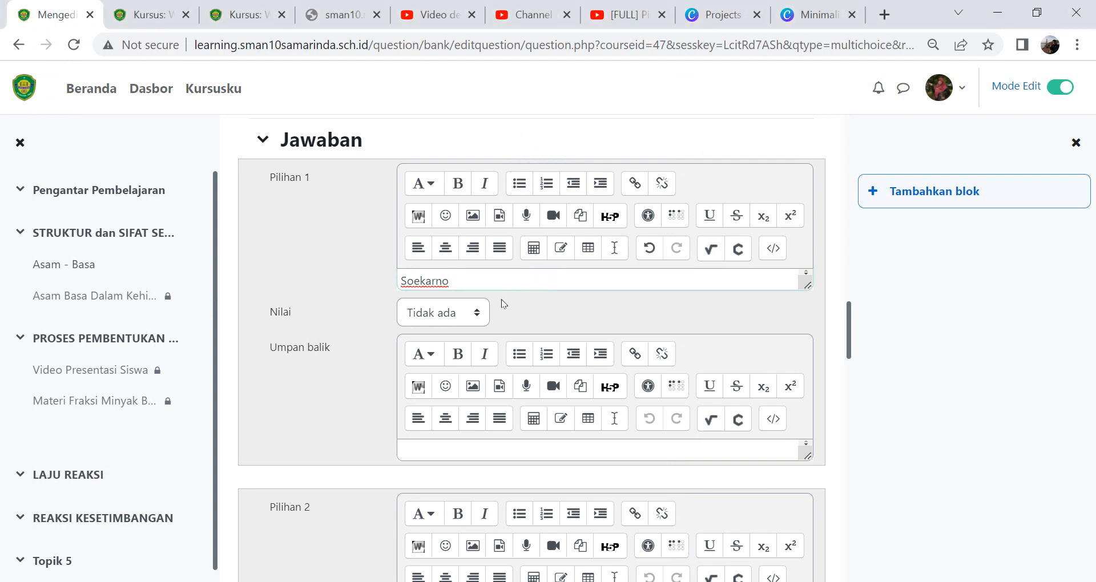
click(463, 311)
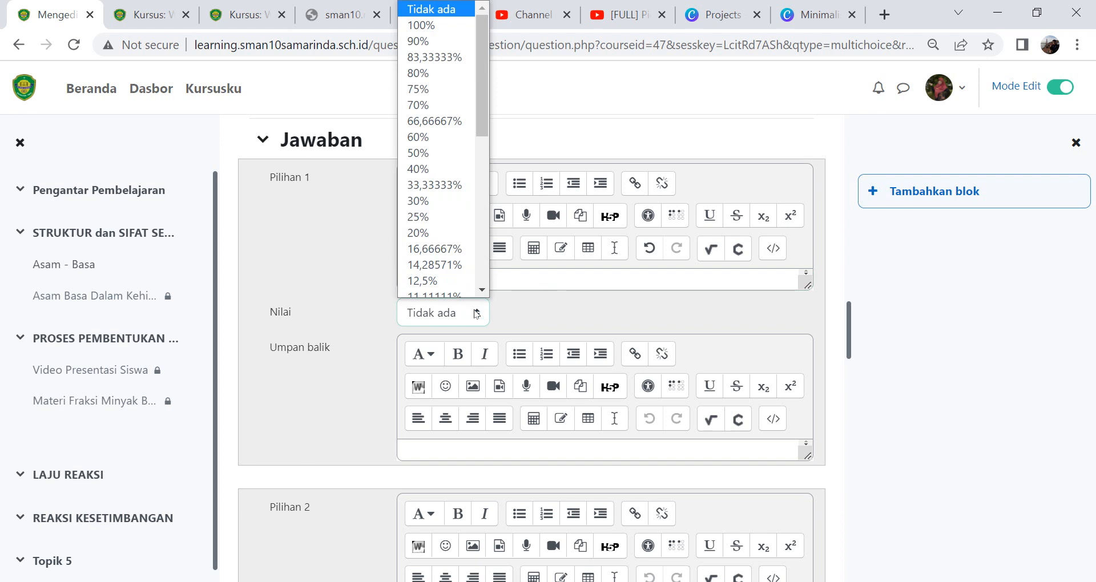
click(451, 18)
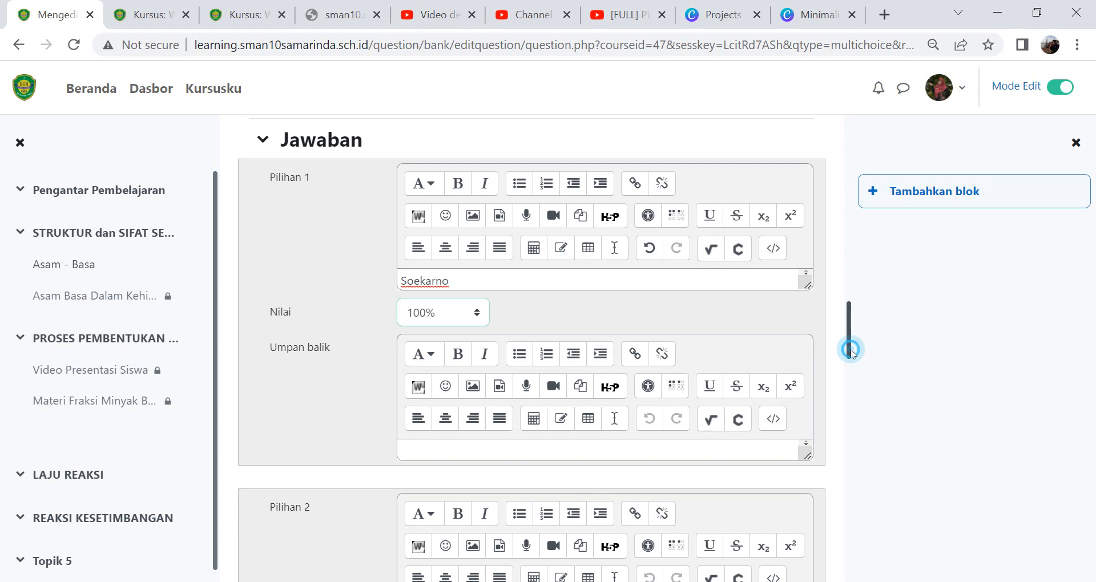
Enter "Habibi" as the answer text of Pilihan 2 and "Gusdur" as that of Pilihan 3
drag(849, 346, 850, 386)
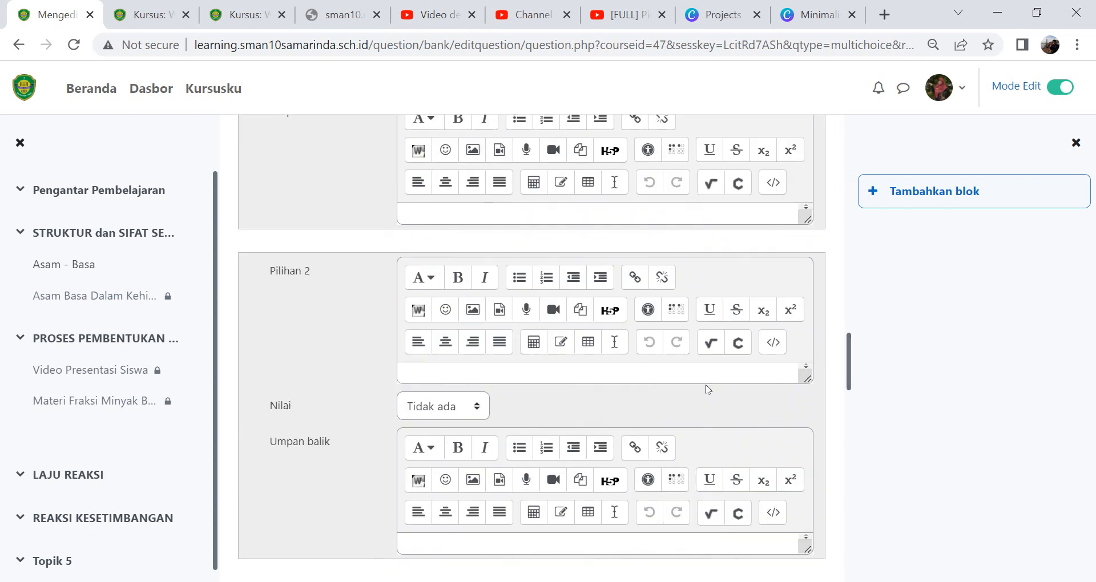
click(591, 386)
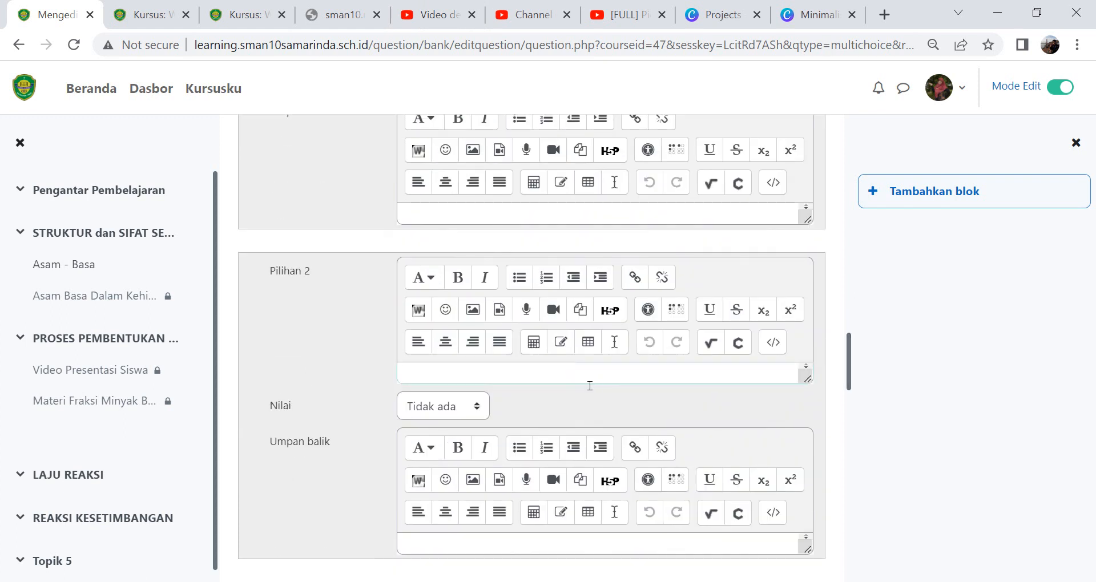
text(Habibi)
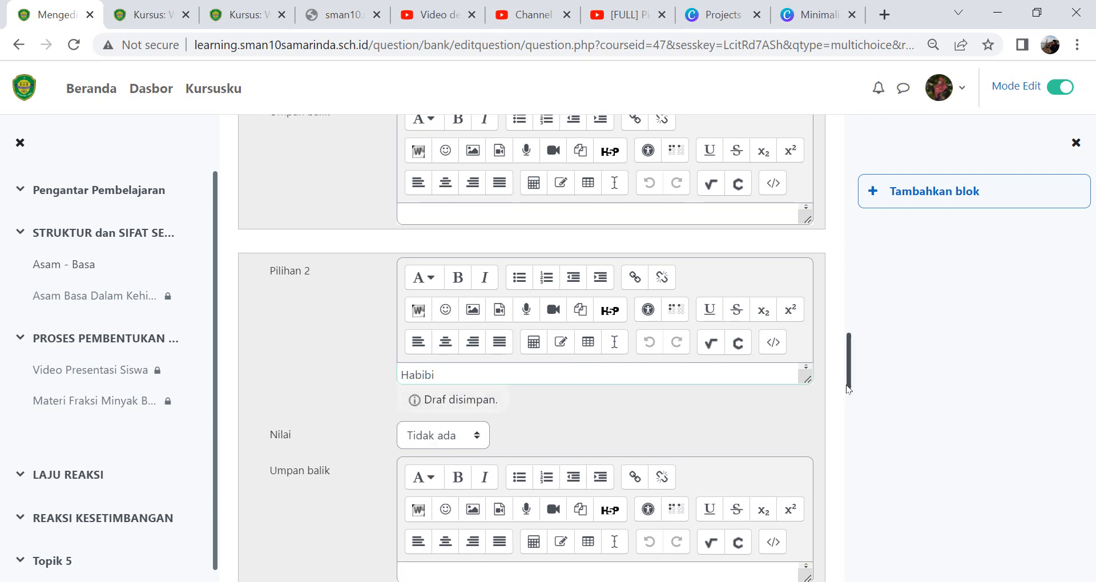
scroll(852, 370, down, 6)
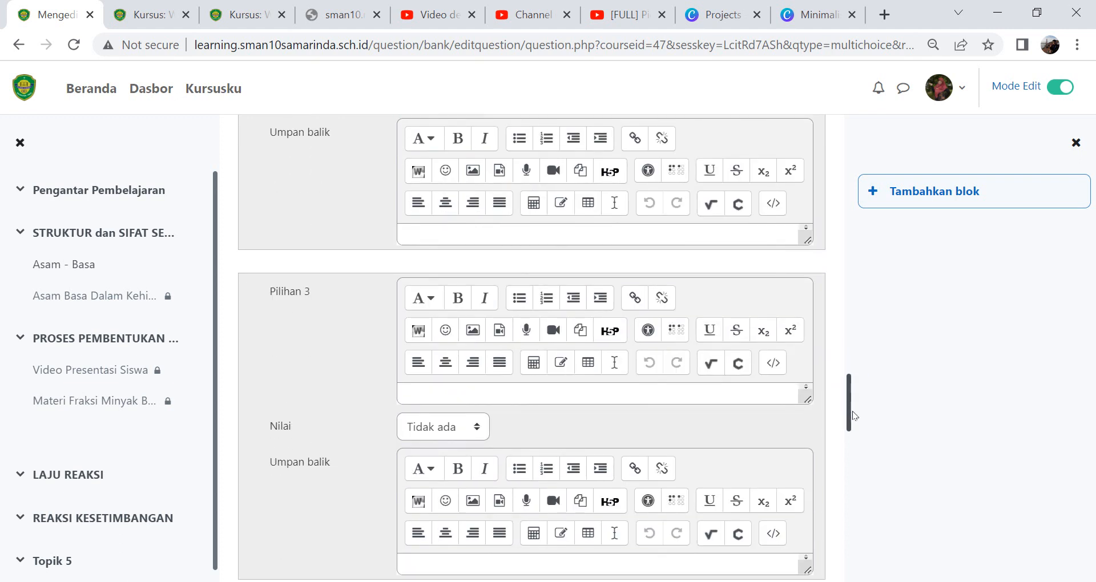
click(596, 399)
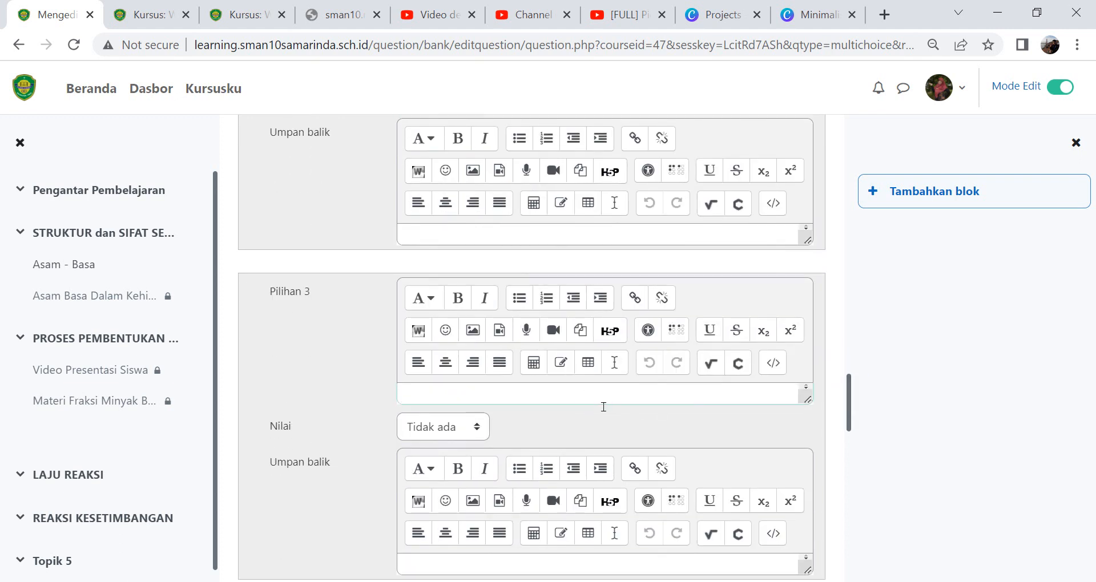
text(Gusdur)
Enter "Soeharto" as the answer text of Pilihan 4 and "SBY" as that of Pilihan 5
scroll(849, 434, down, 3)
scroll(850, 451, down, 3)
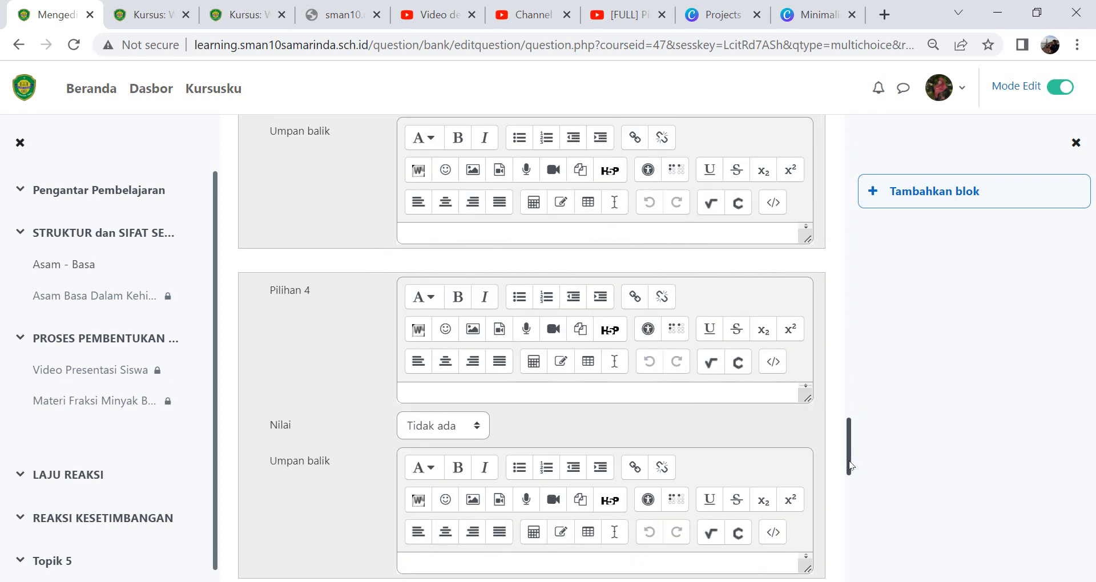
click(510, 392)
text(Soeh)
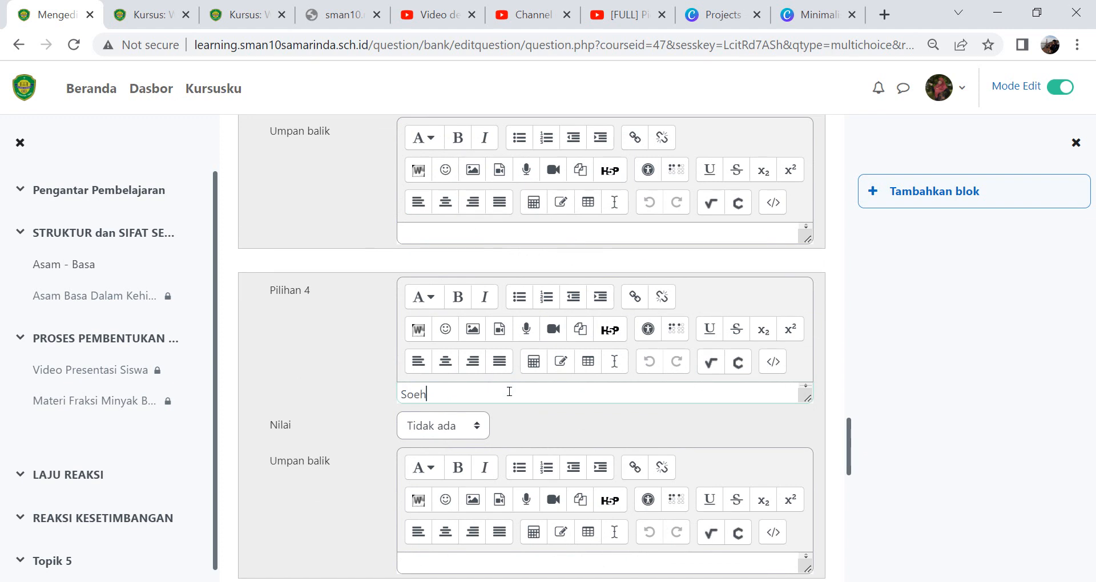
text(arto)
drag(852, 460, 852, 498)
click(484, 482)
text(SBY)
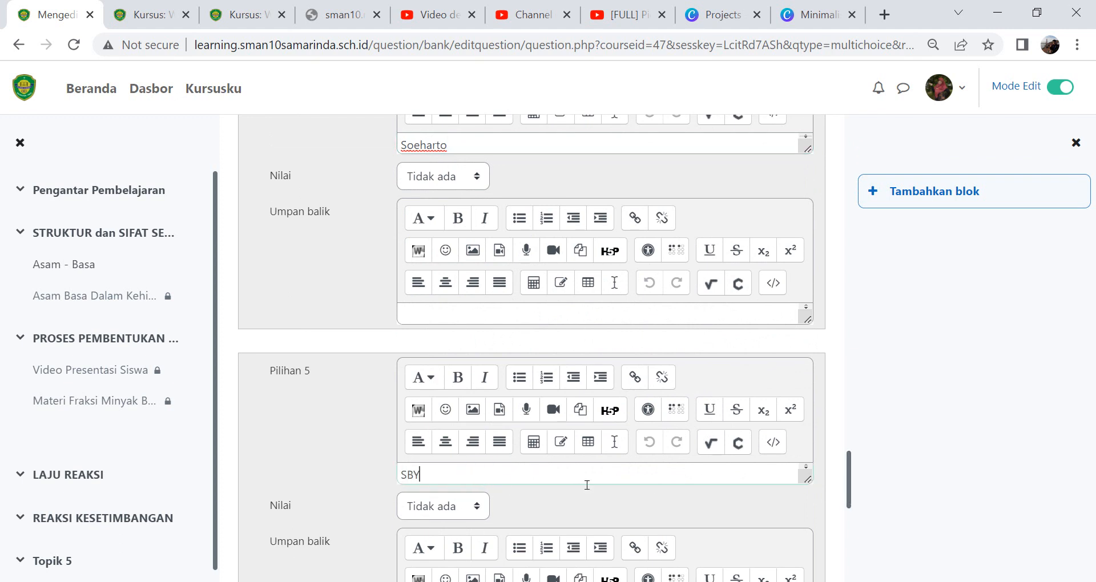
Look over the Banyak pencobaan settings, and save the question while keeping it open for editing
drag(849, 477, 848, 543)
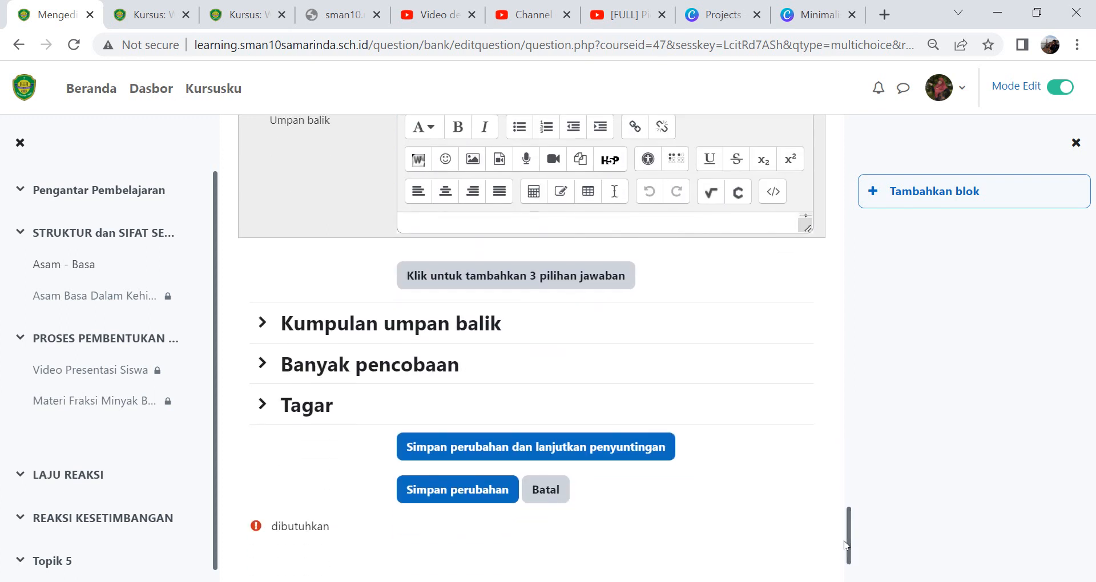
click(262, 363)
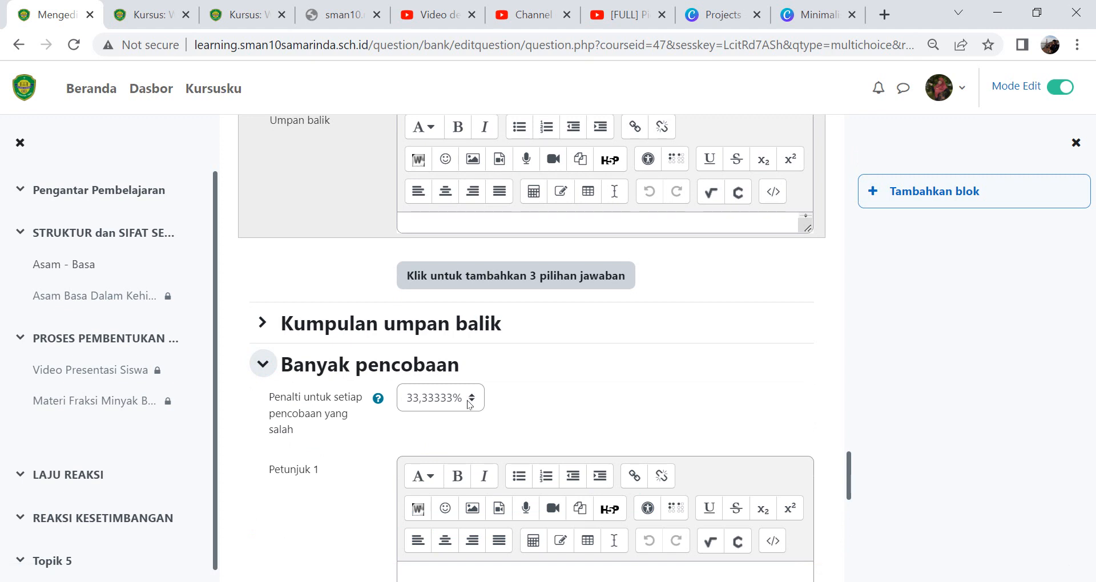
drag(851, 488, 852, 509)
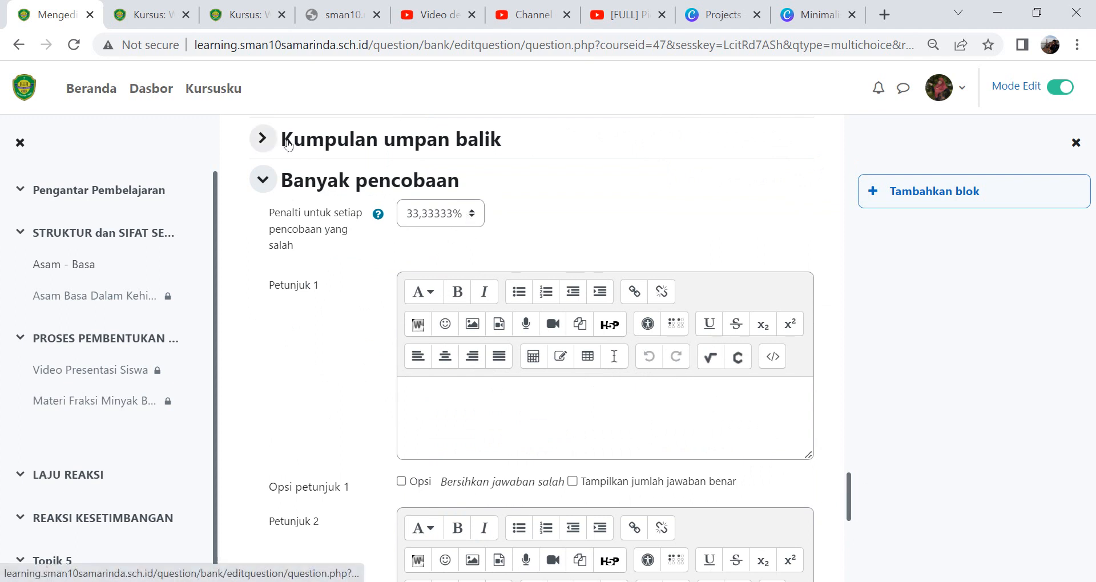
drag(851, 500, 866, 542)
scroll(851, 470, up, 2)
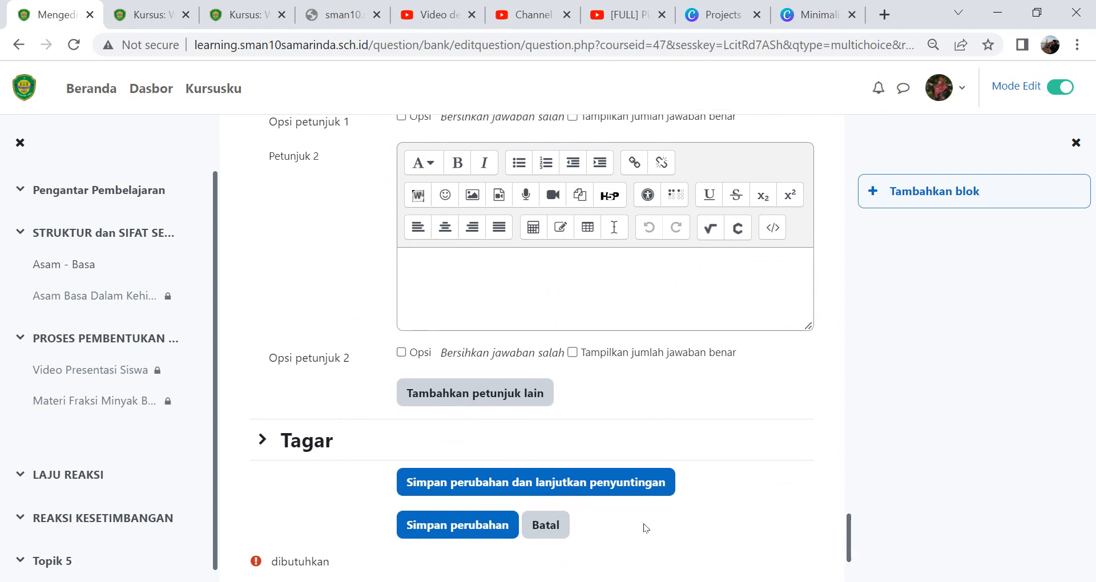
click(487, 485)
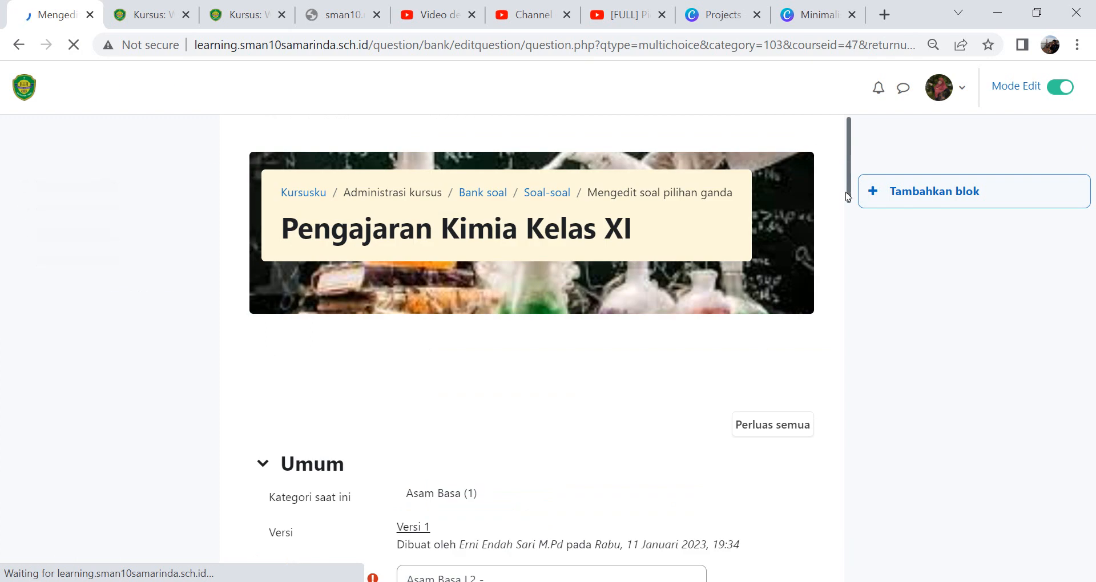
Review the saved question's text and answer settings, and open its preview (Pratinjau)
drag(848, 183, 850, 262)
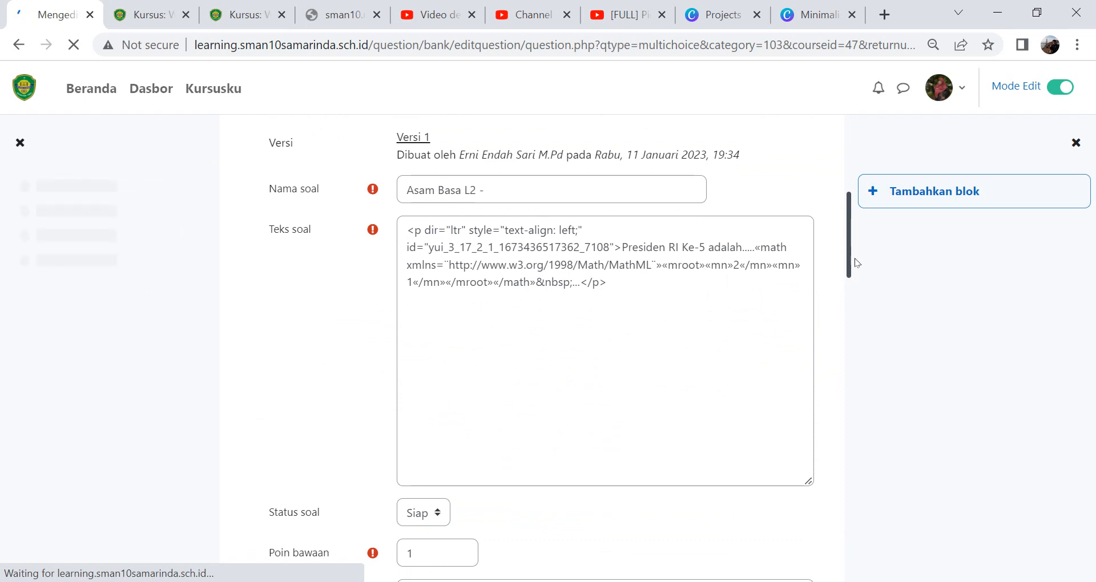
scroll(853, 261, down, 3)
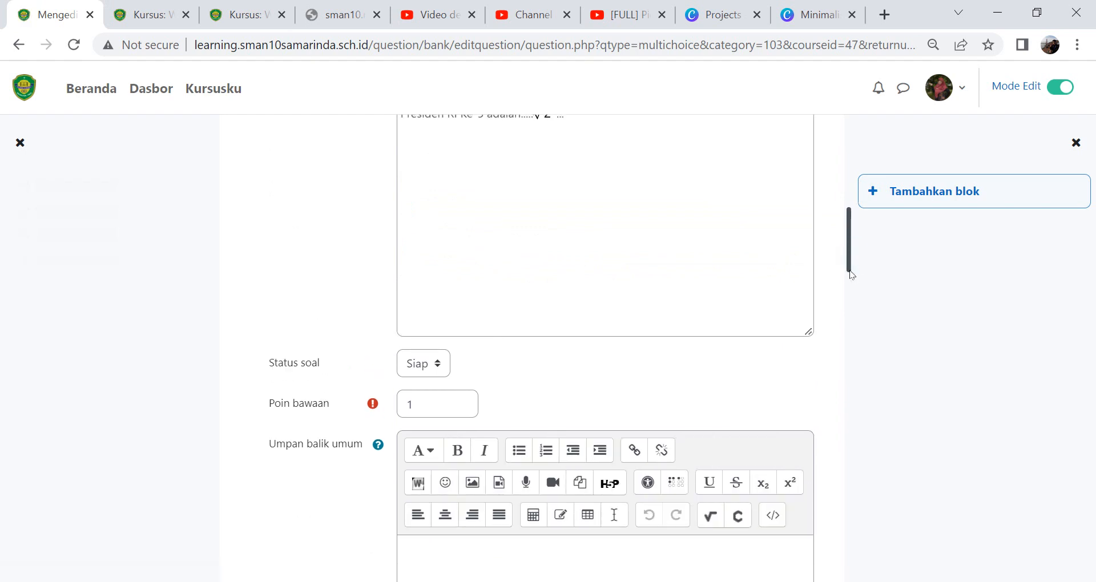
scroll(852, 259, down, 6)
scroll(849, 317, down, 1)
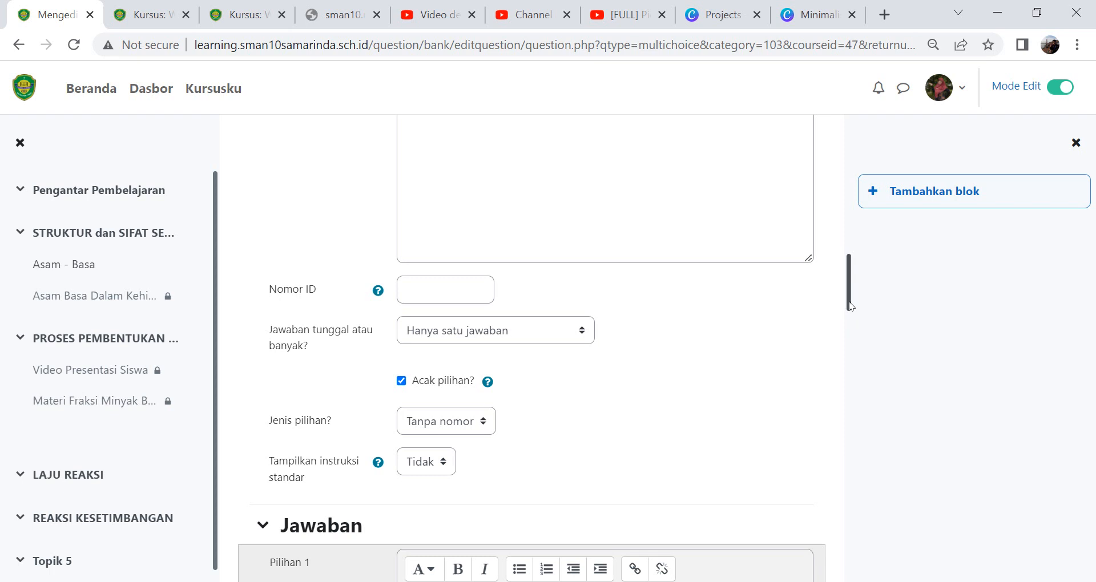
click(849, 294)
drag(849, 295, 844, 553)
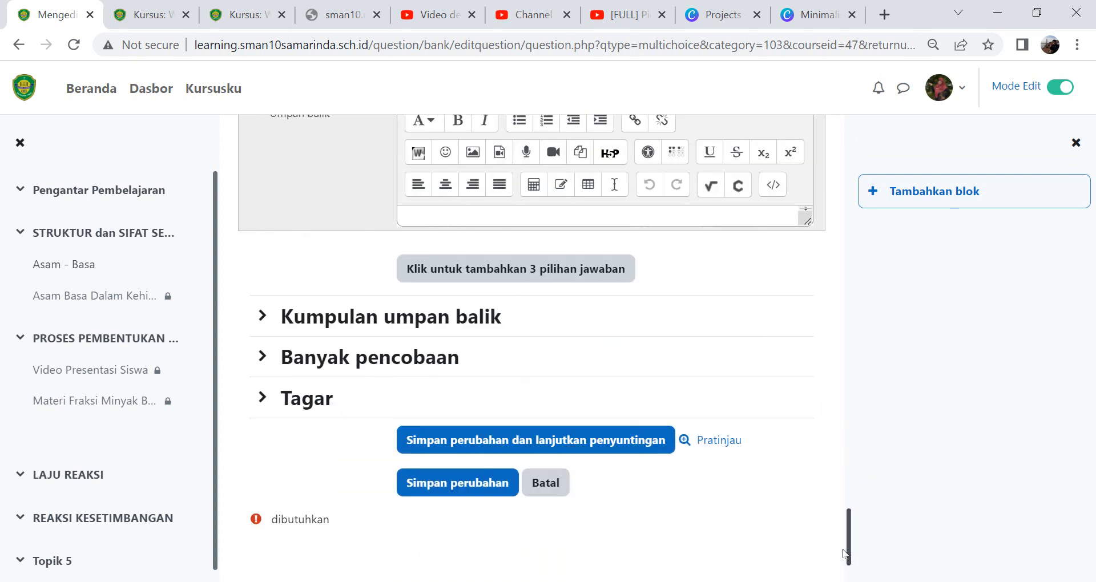
click(713, 444)
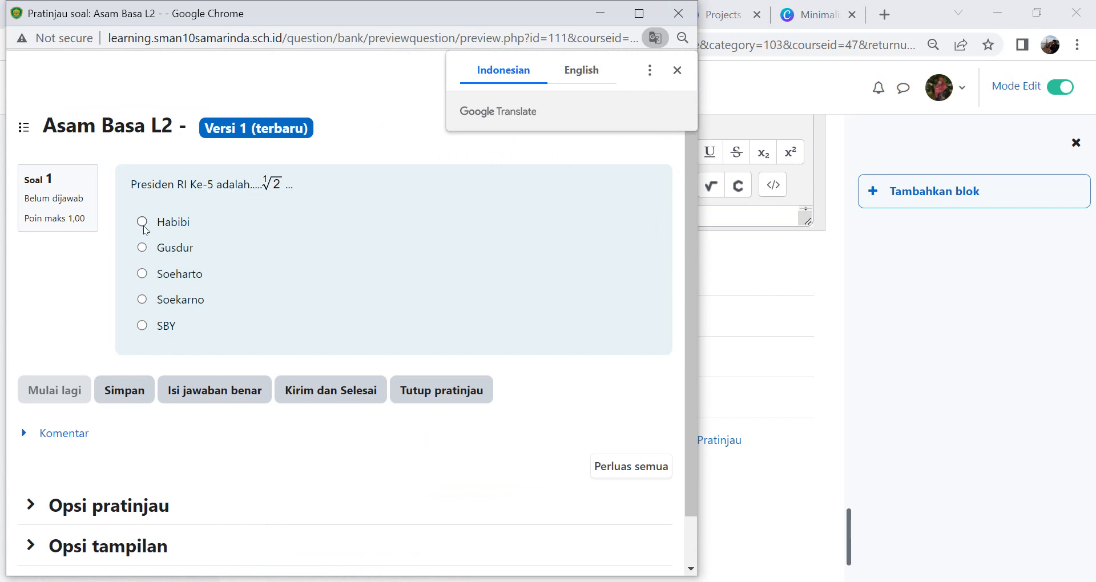
Try out the Soekarno and Soeharto choices in the question preview, and close the preview
click(143, 301)
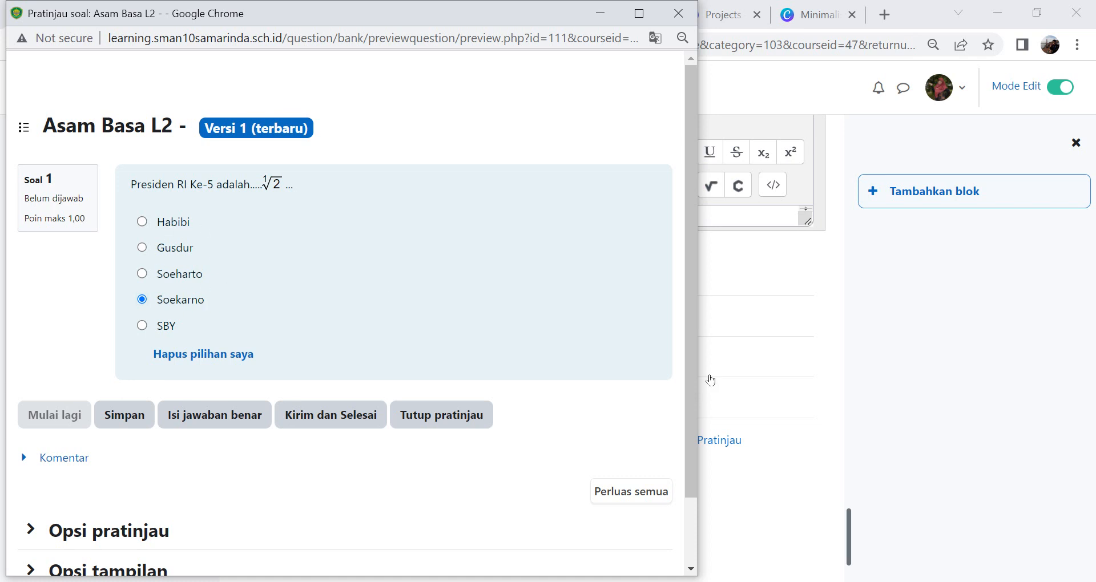
drag(693, 378, 690, 418)
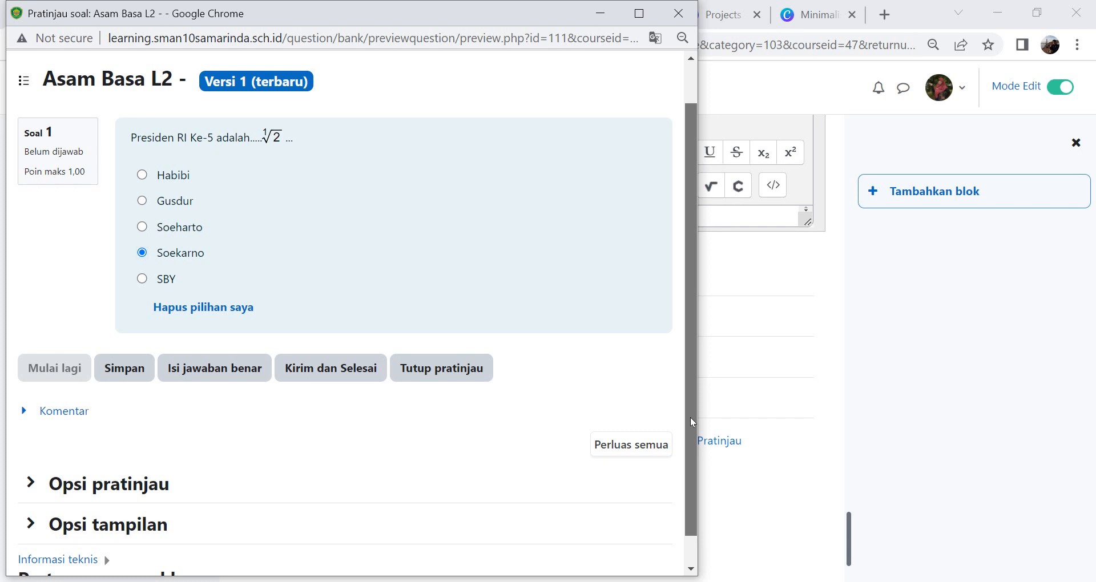
drag(690, 417, 690, 396)
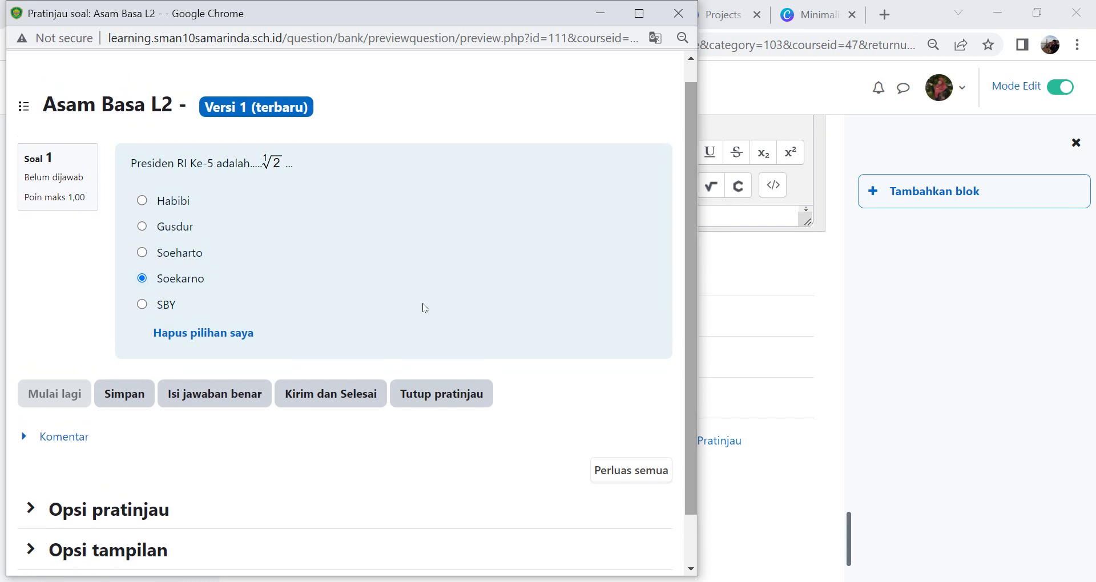
click(143, 255)
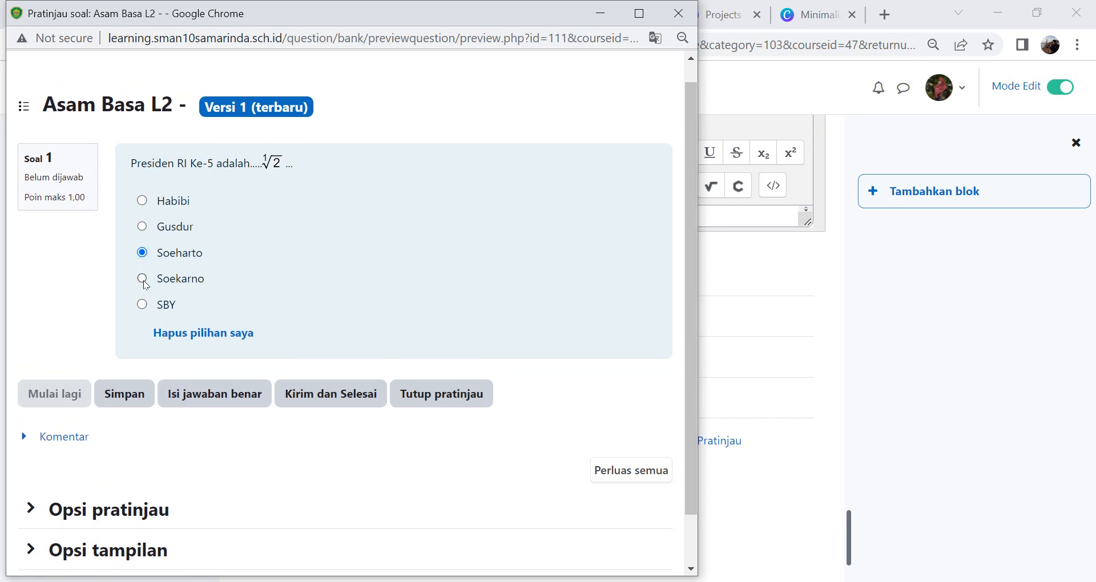
click(142, 280)
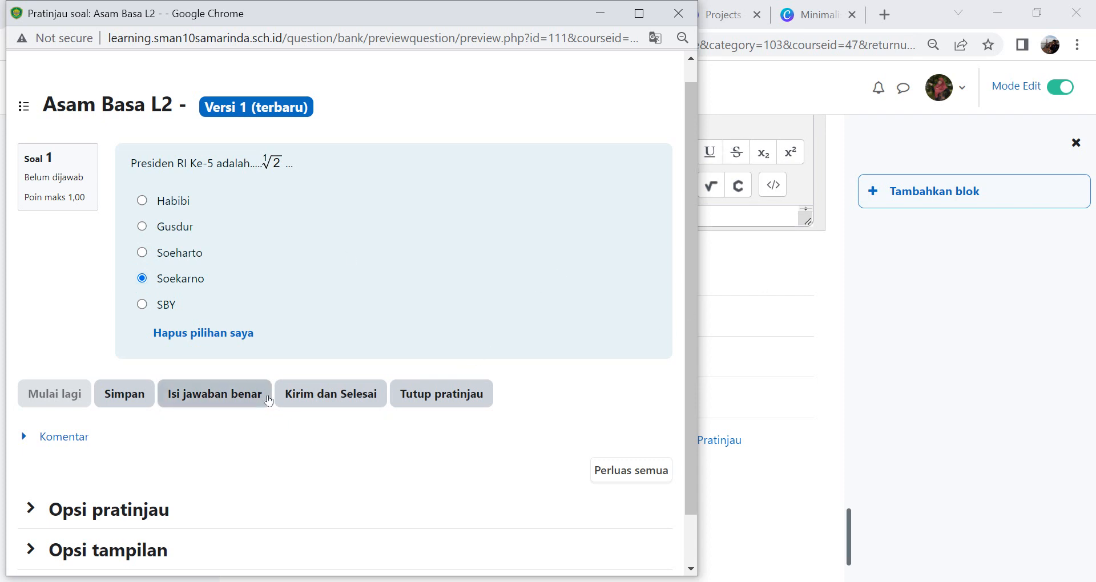
click(678, 13)
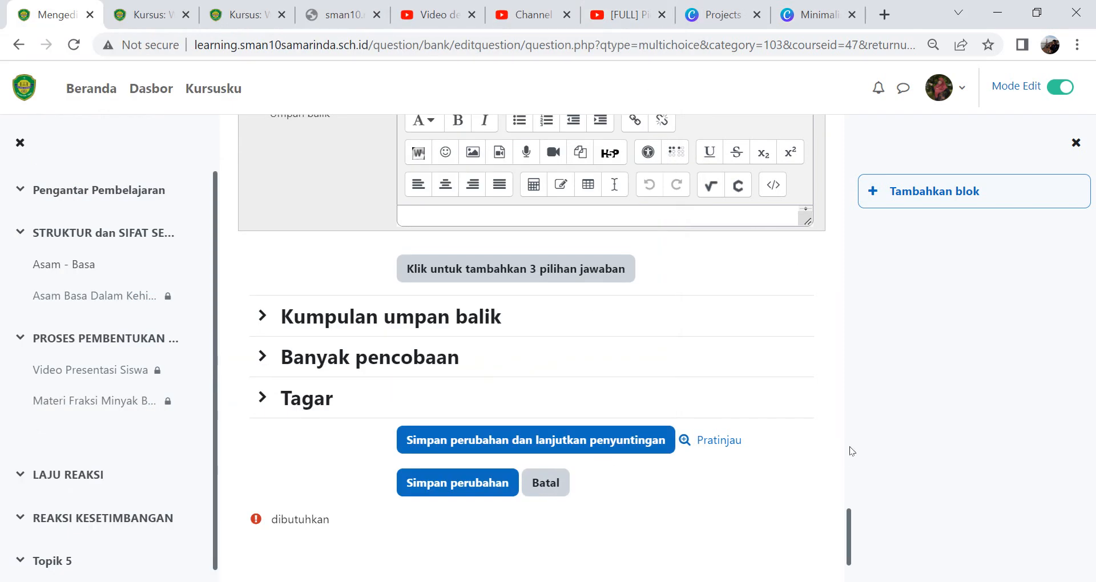
Set the question to allow more than one answer (Diizinkan memilih lebih dari satu)
drag(849, 531, 801, 282)
click(541, 242)
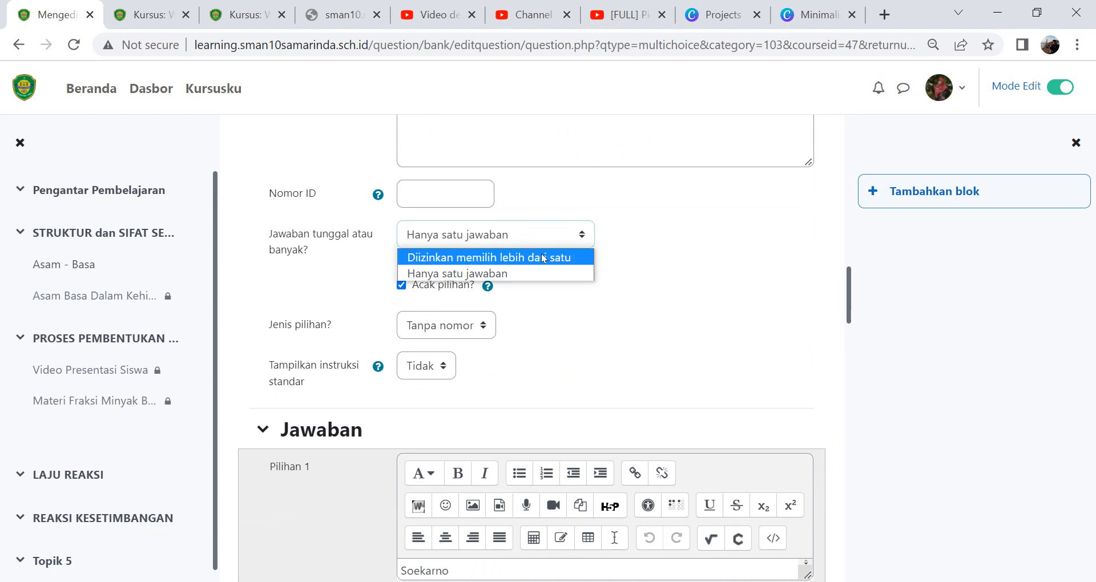
click(543, 257)
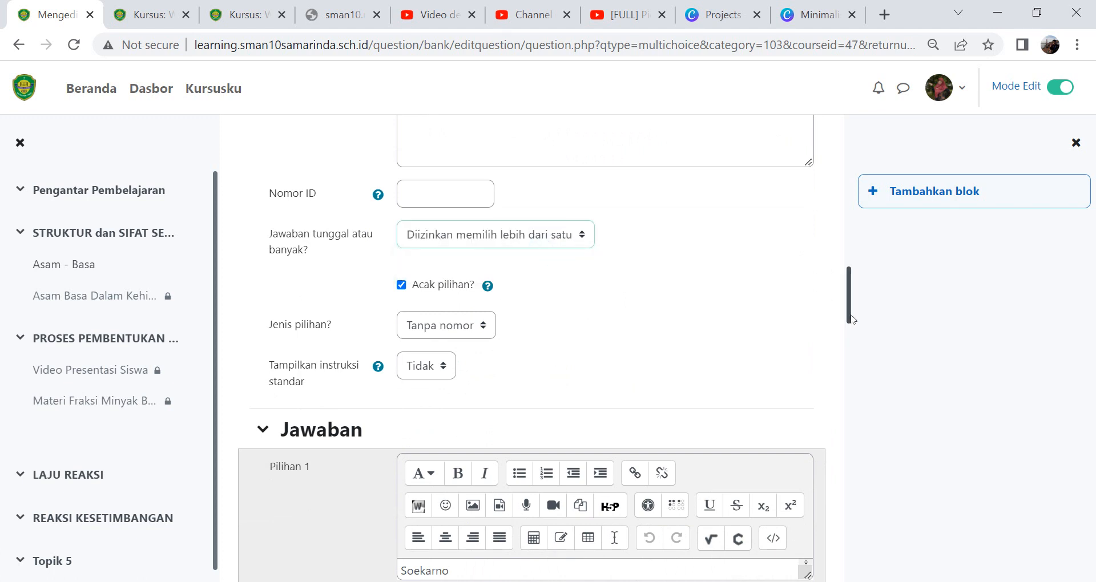
Set the grades (Nilai) of the Habibi answer in Pilihan 2 and the Soekarno answer in Pilihan 1 to 50% each
drag(851, 320, 851, 370)
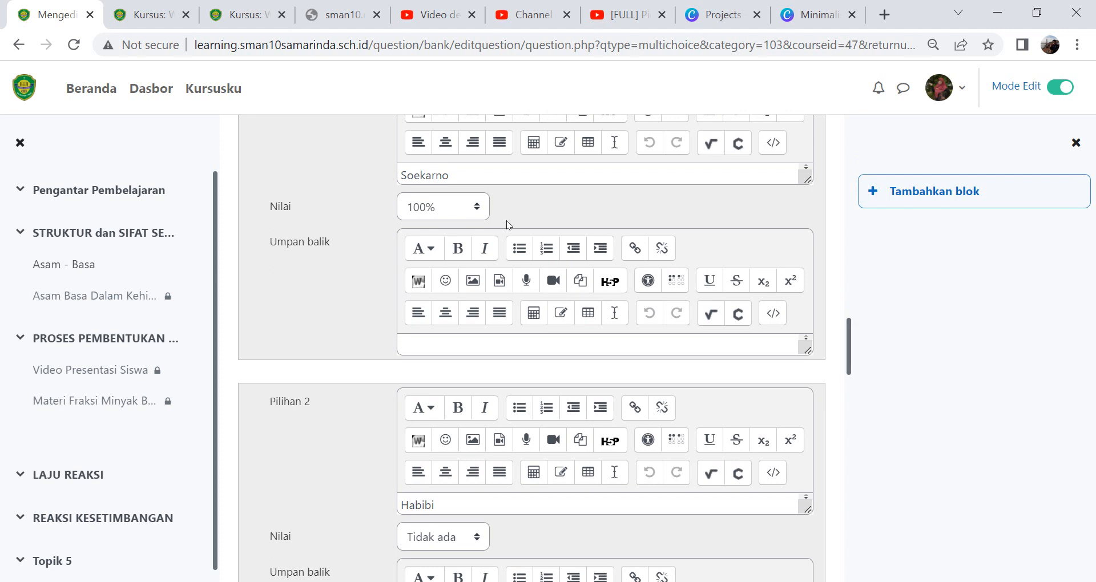
click(464, 544)
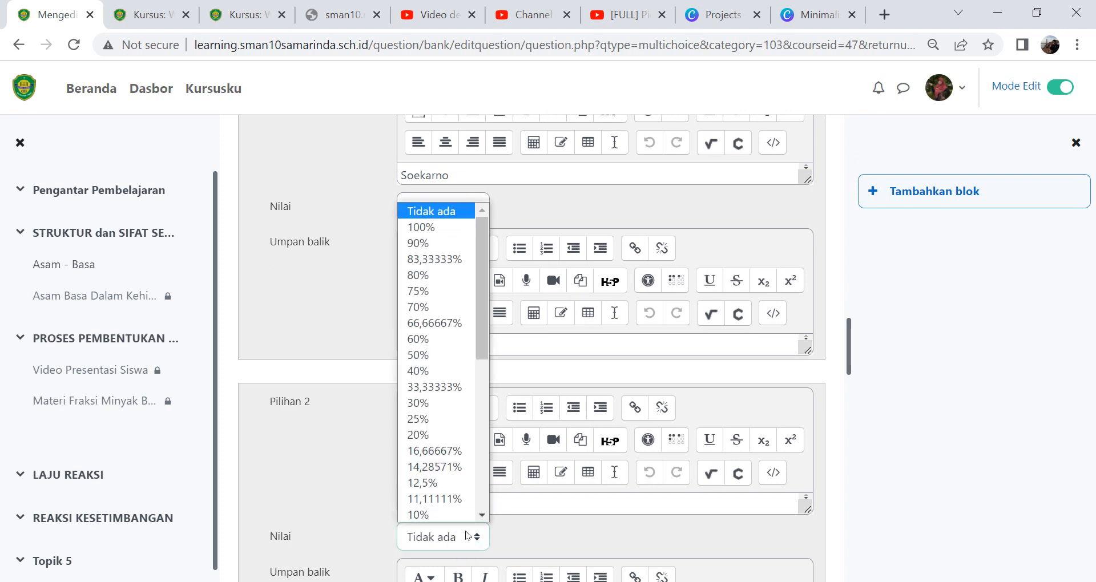
click(447, 356)
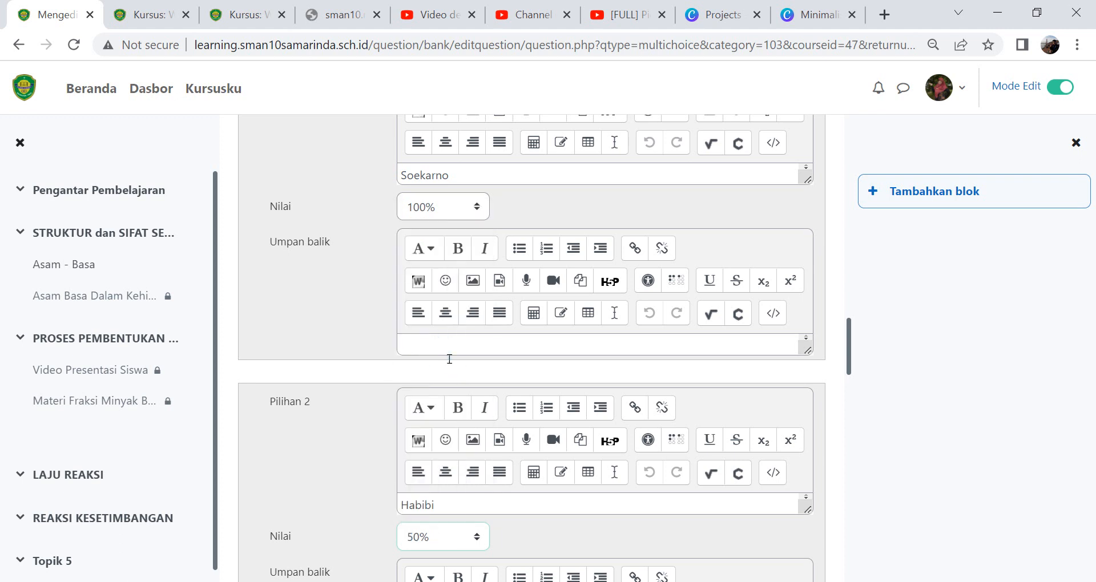
click(478, 209)
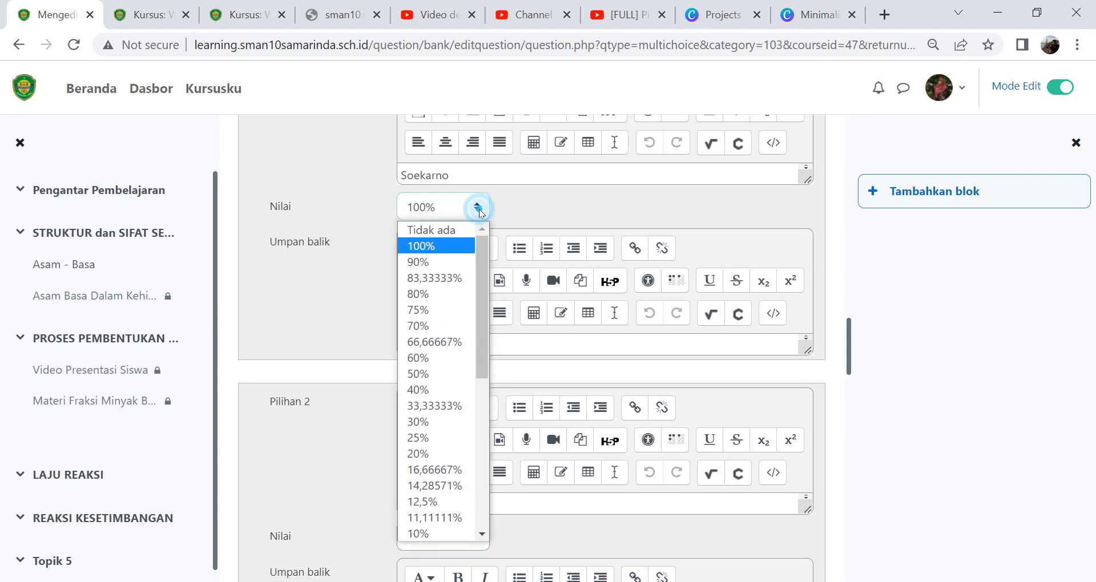
click(434, 378)
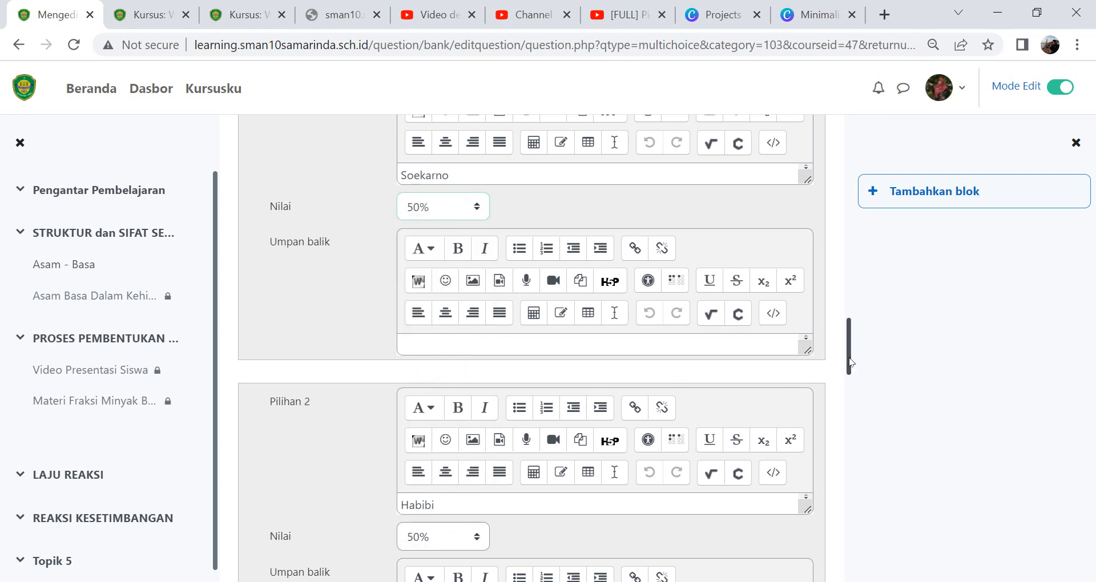
Examine the combined feedback (Kumpulan umpan balik) section and the penalty options for wrong attempts under Banyak pencobaan
drag(850, 362, 859, 549)
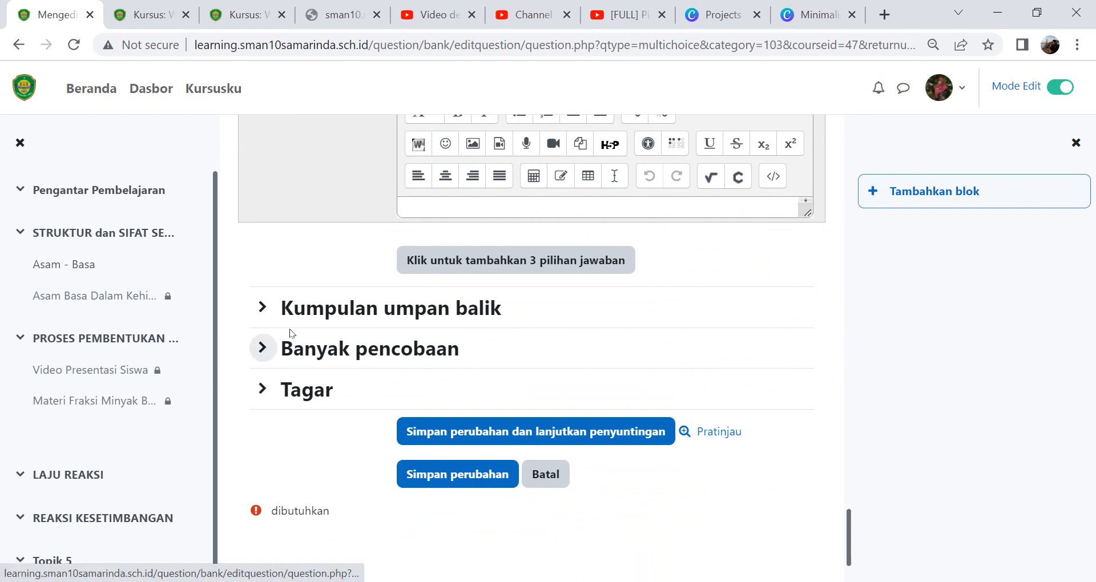
click(264, 307)
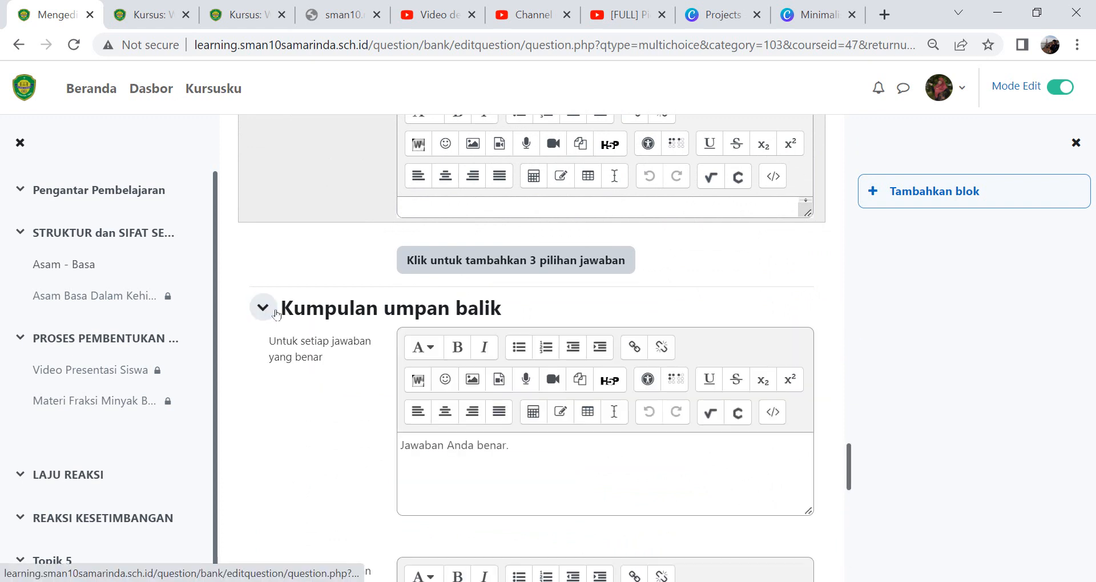
click(261, 306)
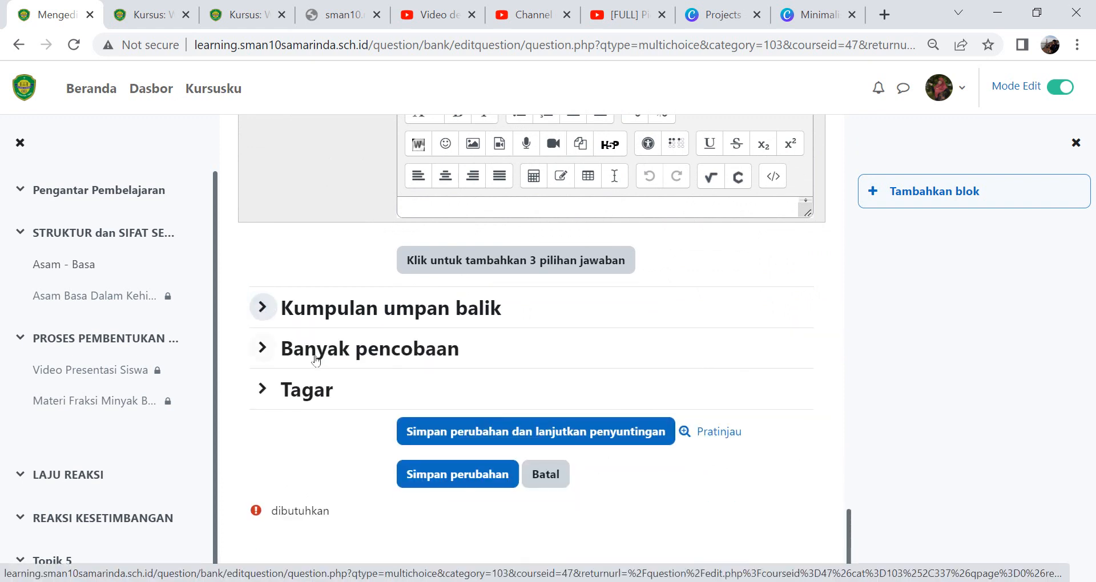
click(278, 351)
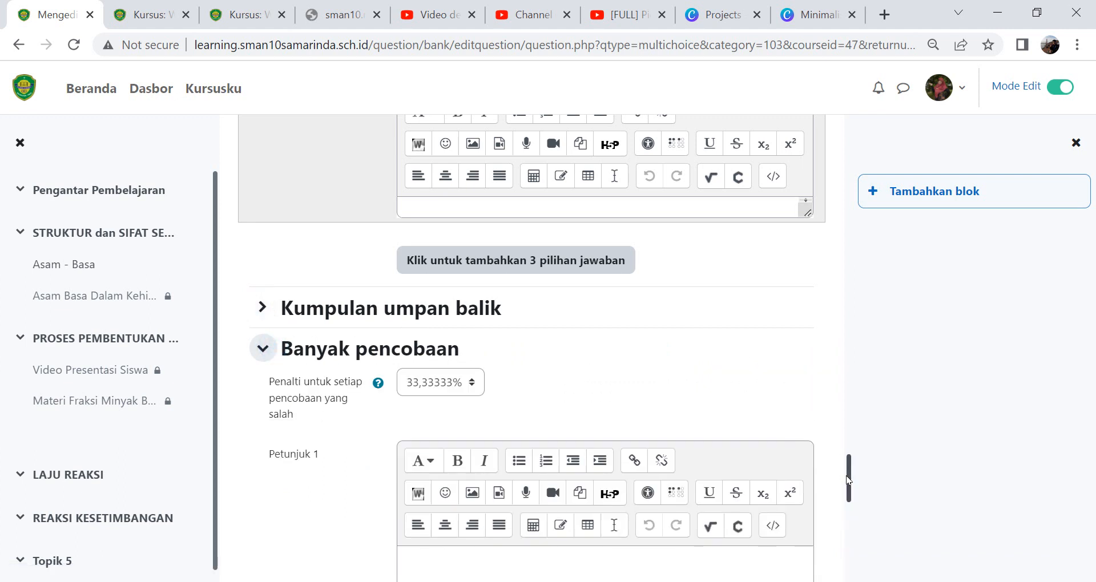
mouse_move(848, 479)
mouse_down()
mouse_move(852, 544)
mouse_move(852, 483)
mouse_up()
click(461, 328)
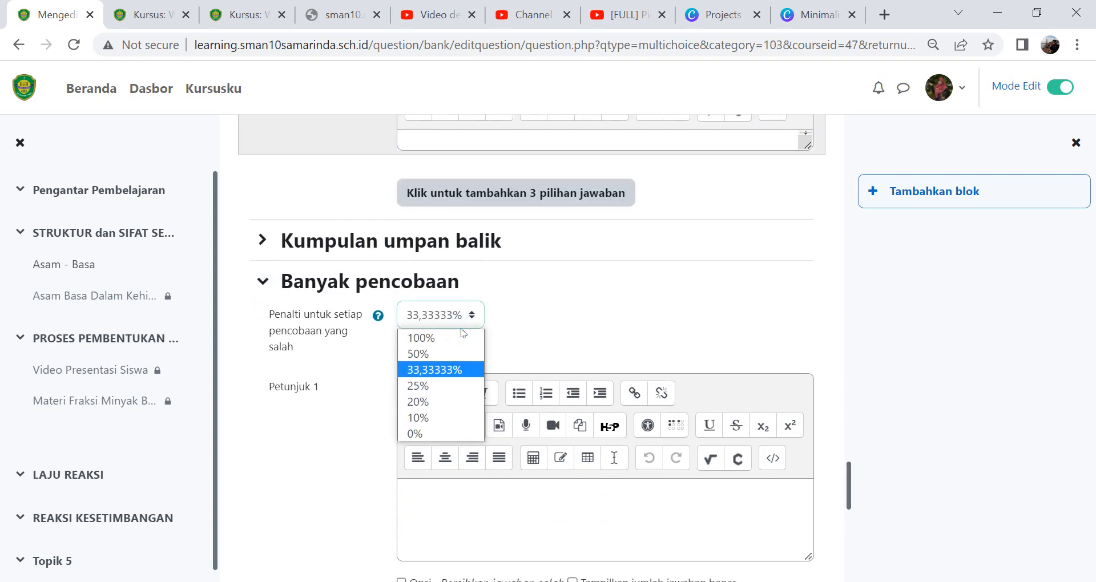
click(268, 288)
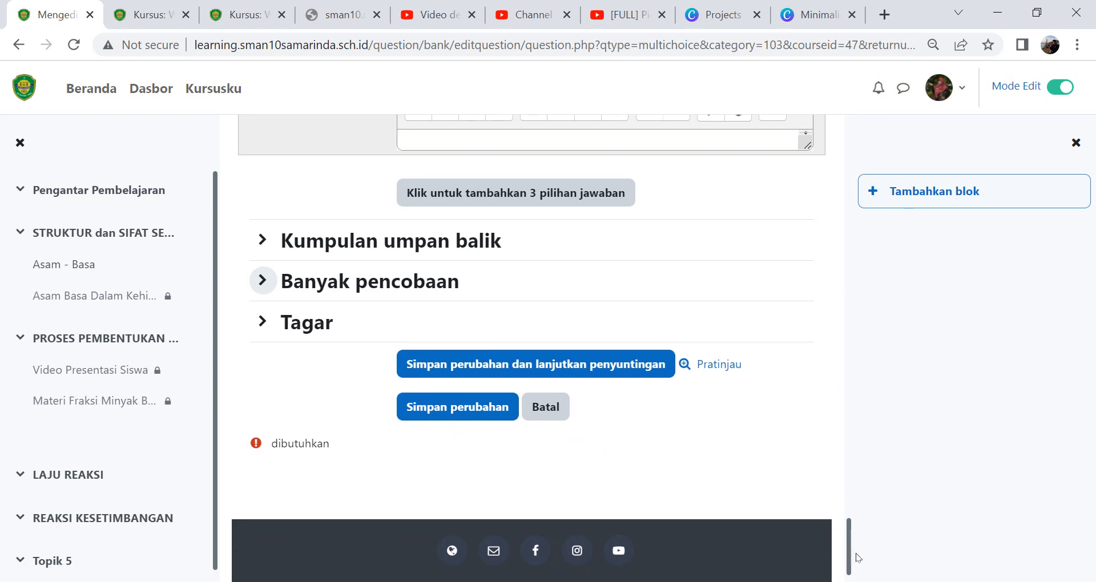
Preview the question, try out the SBY and Gusdur choices, and close the preview
drag(854, 558, 851, 563)
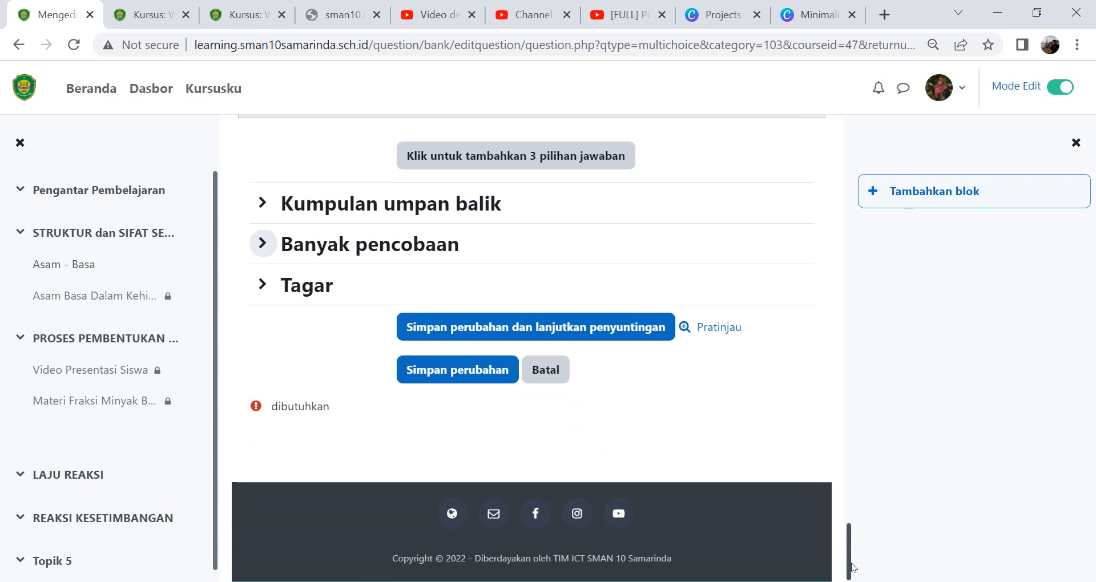
click(718, 327)
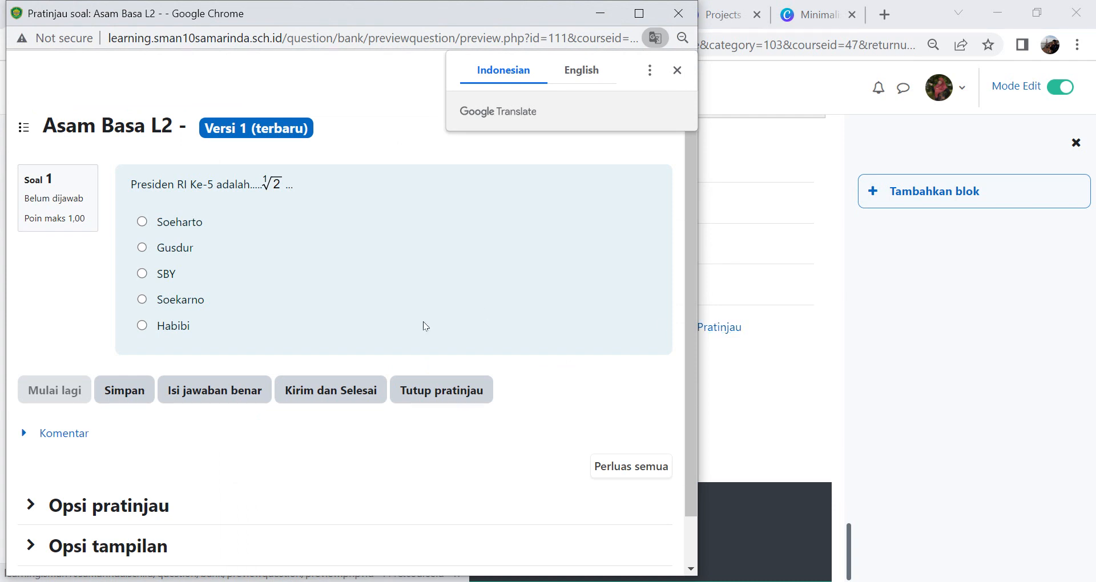
click(141, 275)
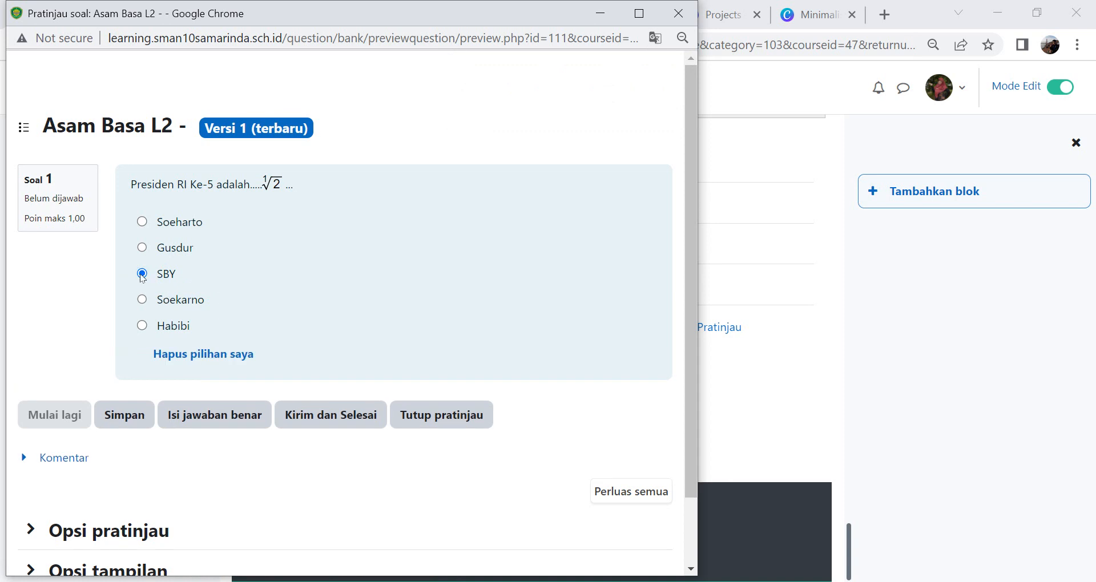
click(142, 247)
click(677, 21)
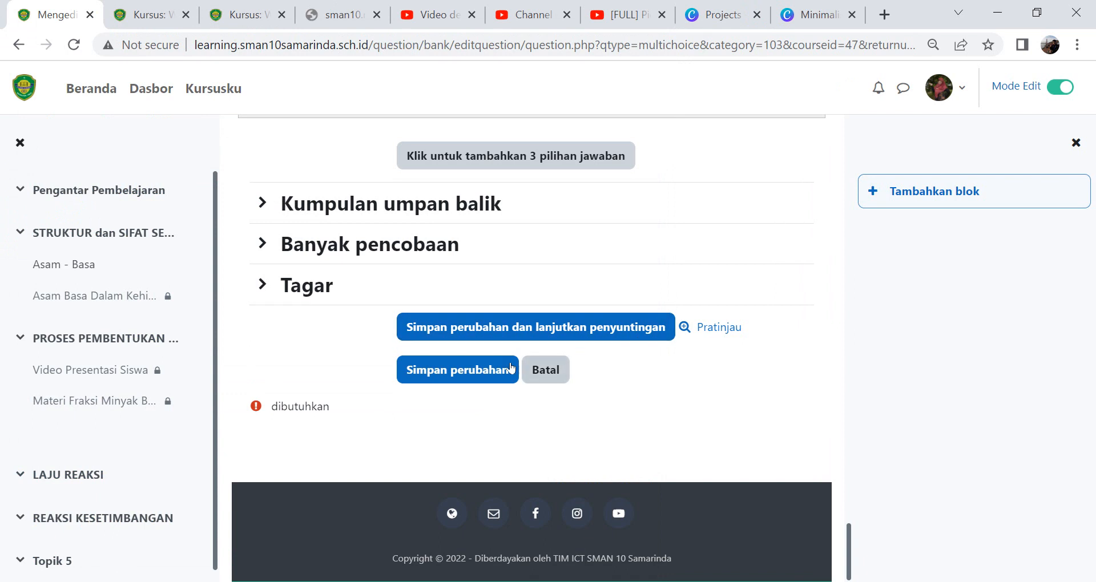
Save the question's changes while staying in editing, and open its preview (Pratinjau)
click(485, 329)
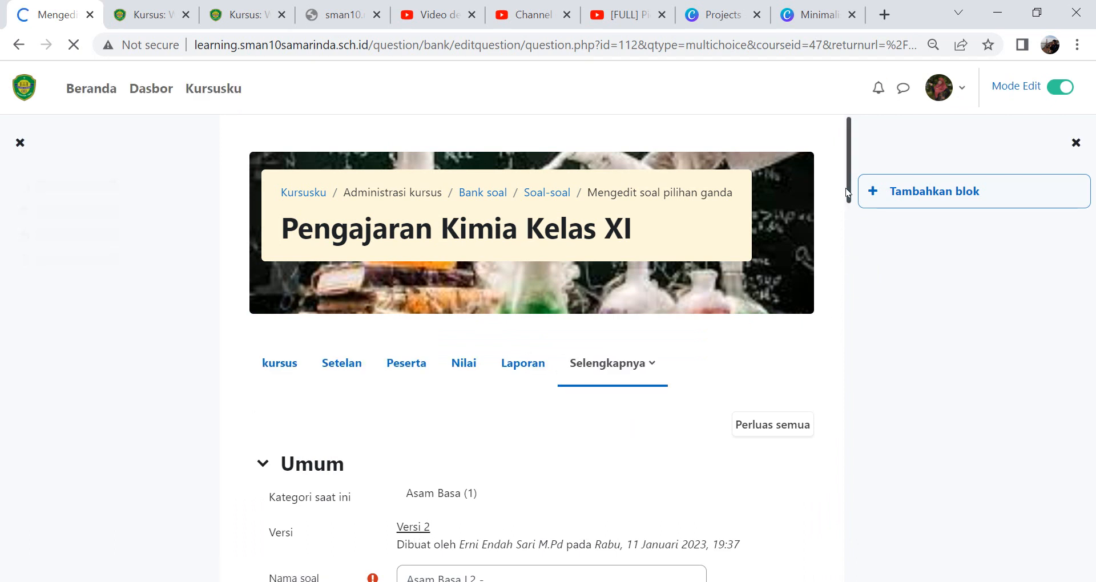
drag(847, 189, 844, 475)
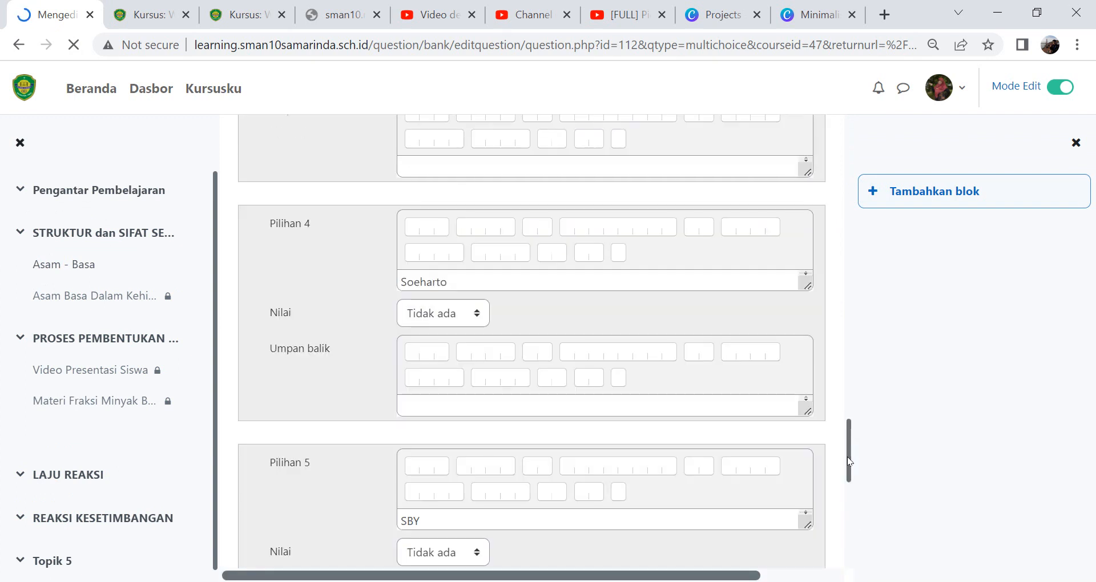
drag(848, 457, 845, 506)
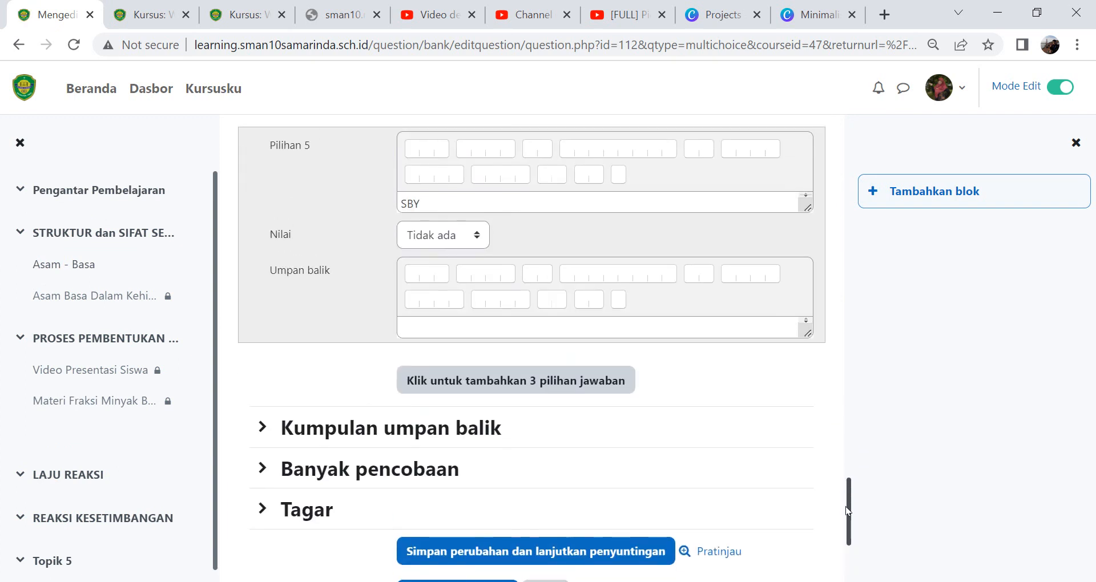
click(719, 557)
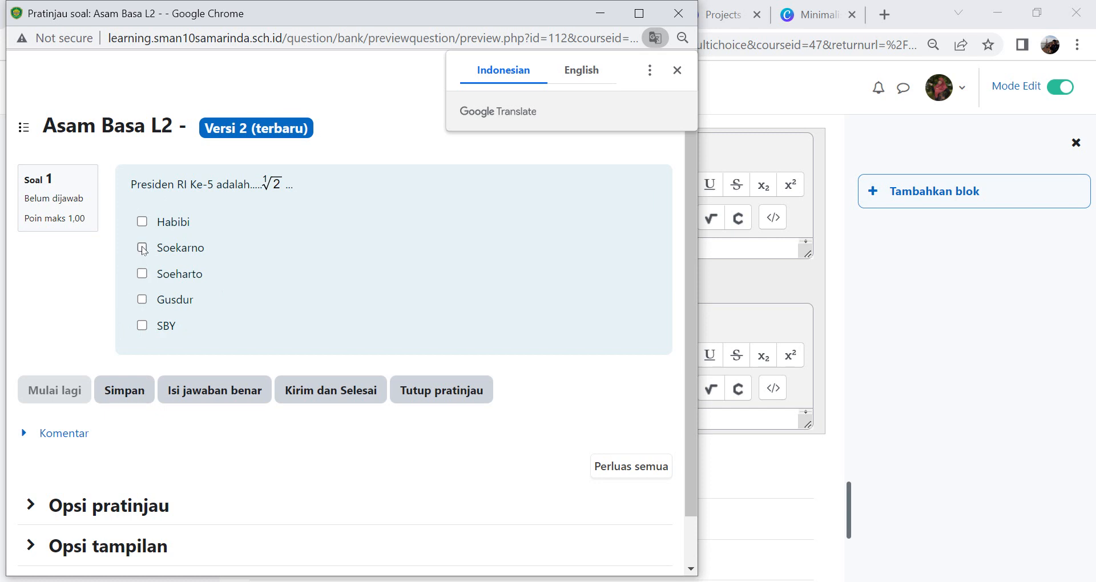
Try ticking both Soekarno and Soeharto in the preview, fill in the correct answers (Isi jawaban benar), and close the preview
click(143, 248)
click(142, 274)
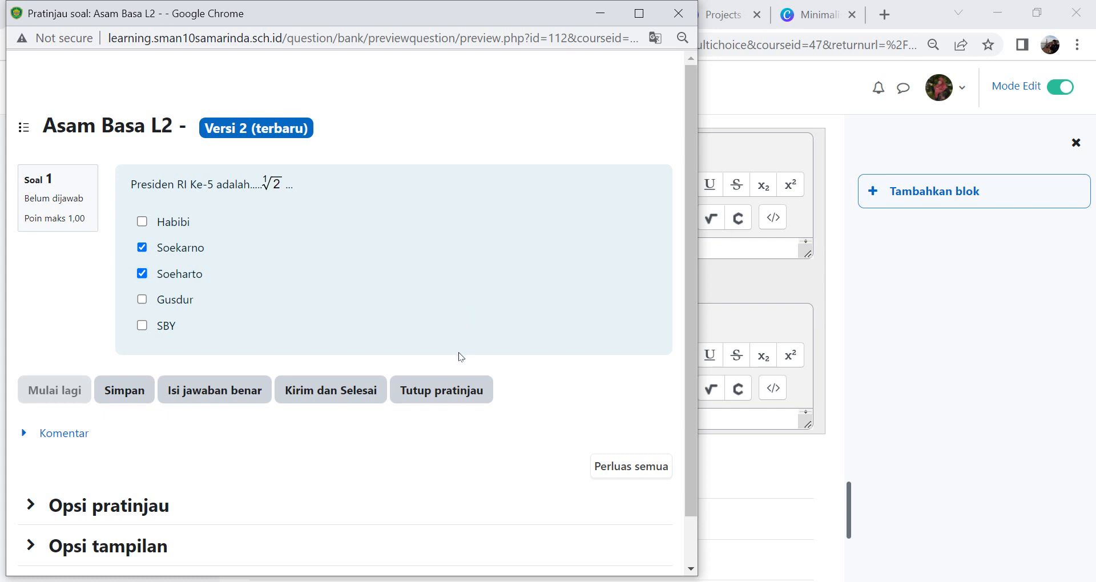
click(221, 394)
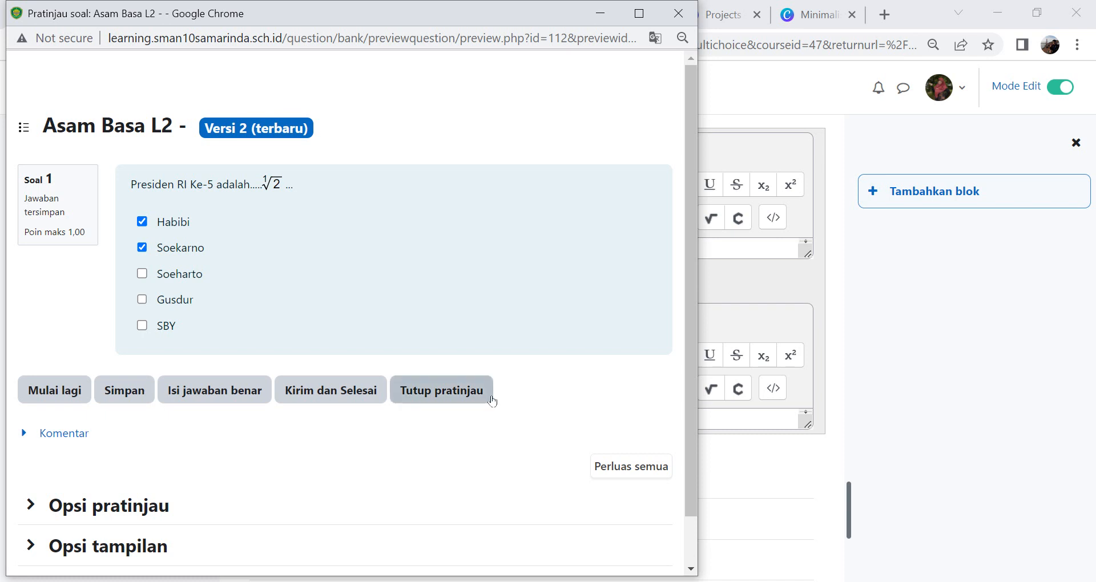
click(434, 393)
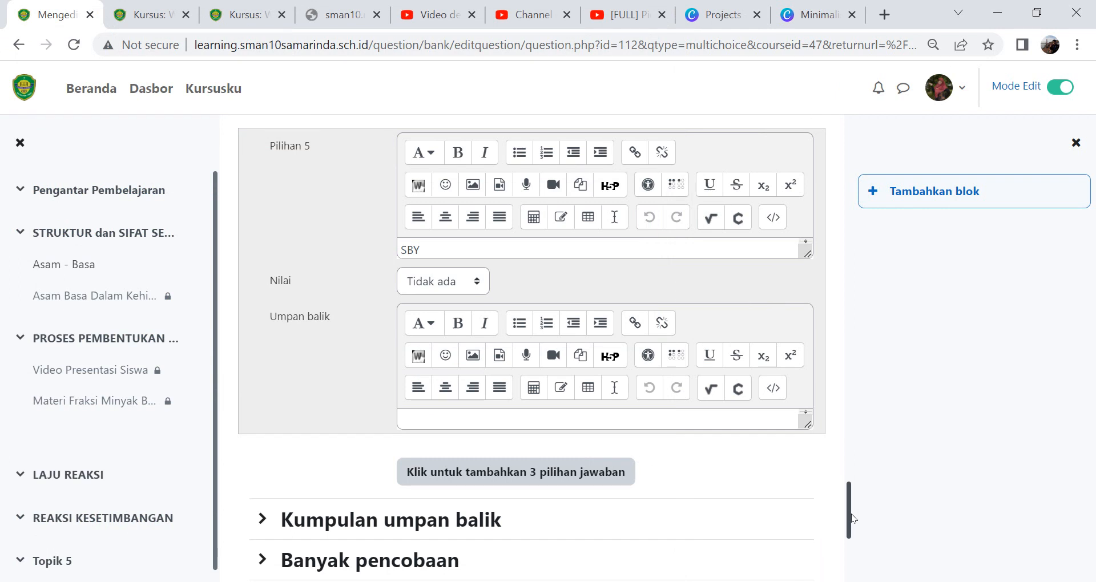
Save the multiple-answer question and duplicate (Duplikat) Asam Basa L2 from the question bank list
drag(852, 518, 851, 573)
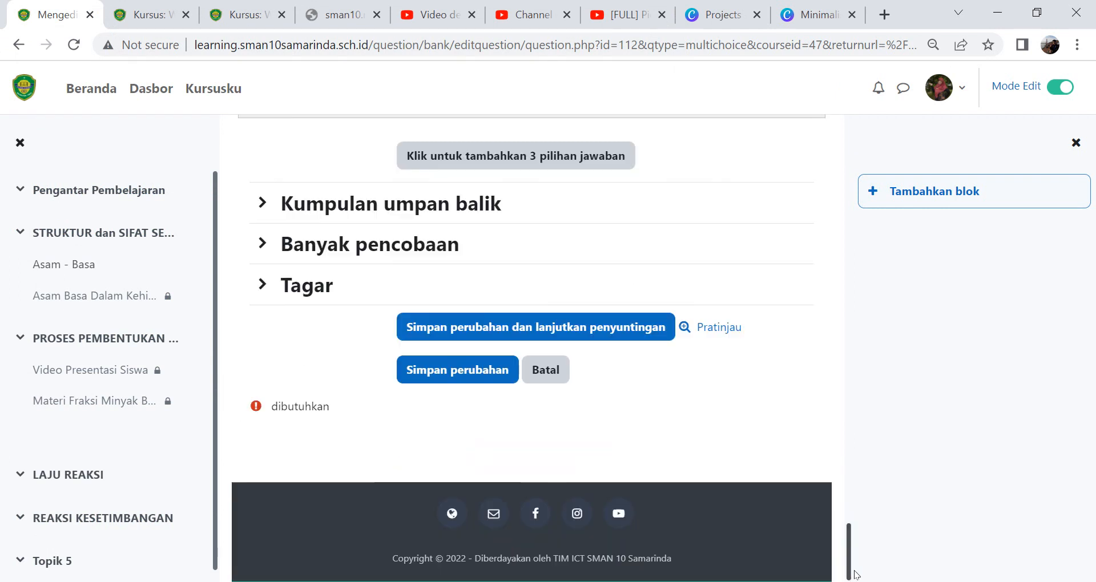
click(465, 374)
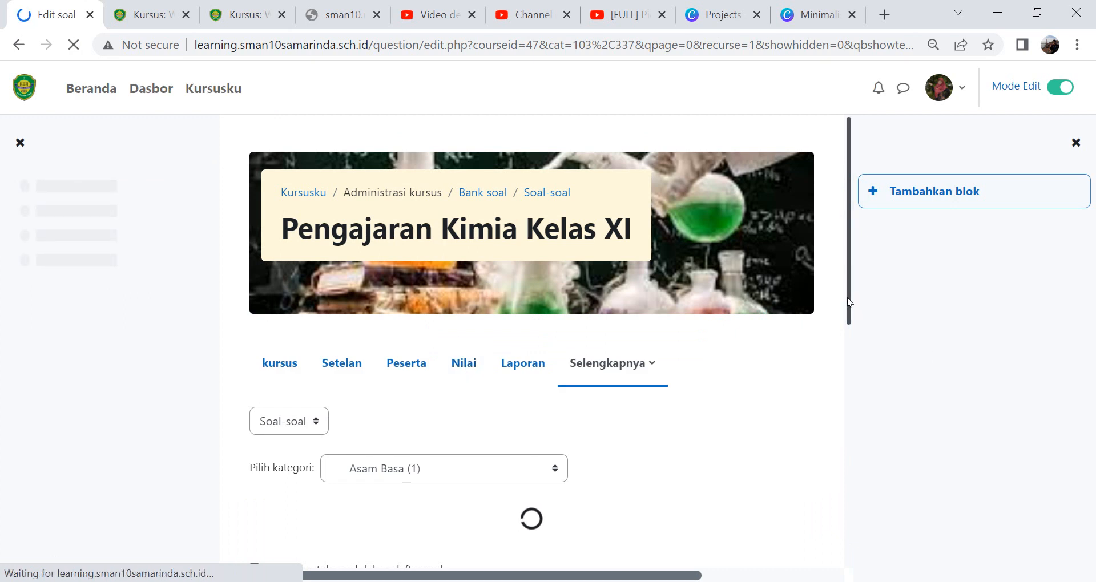
scroll(851, 296, down, 2)
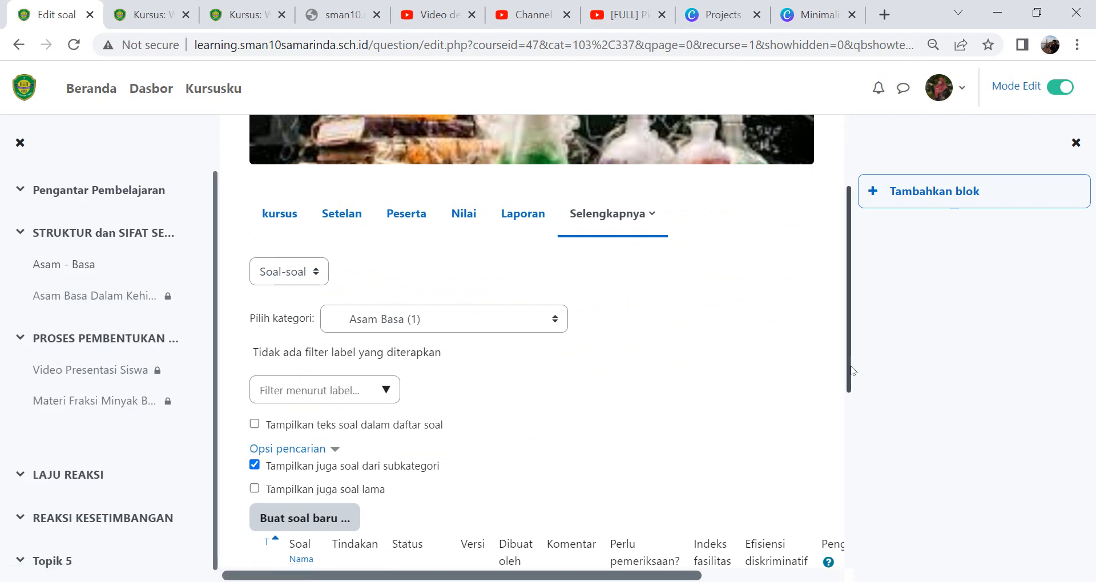
drag(853, 371, 884, 492)
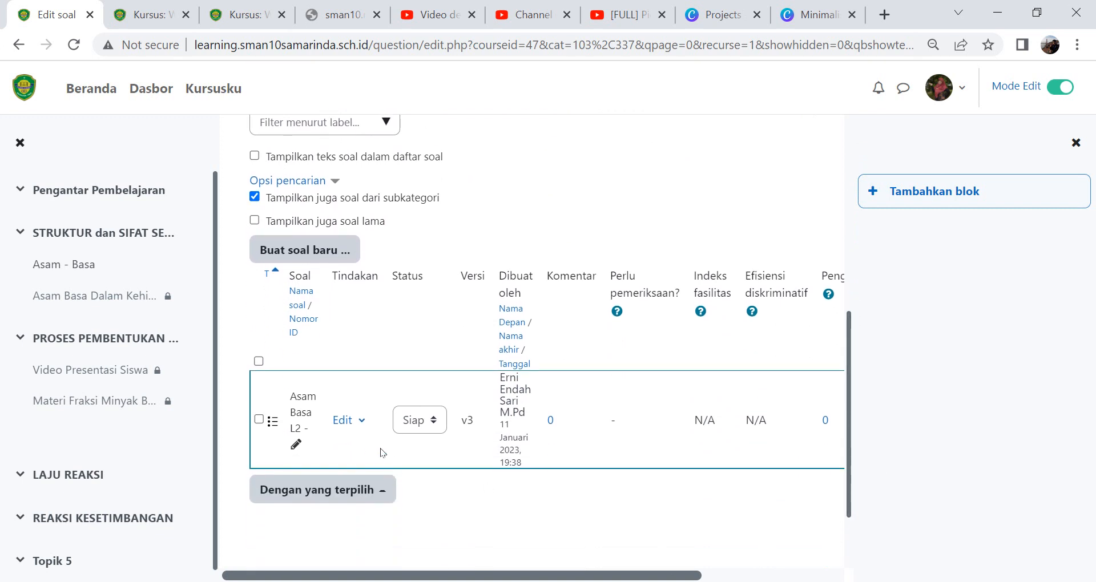
click(362, 422)
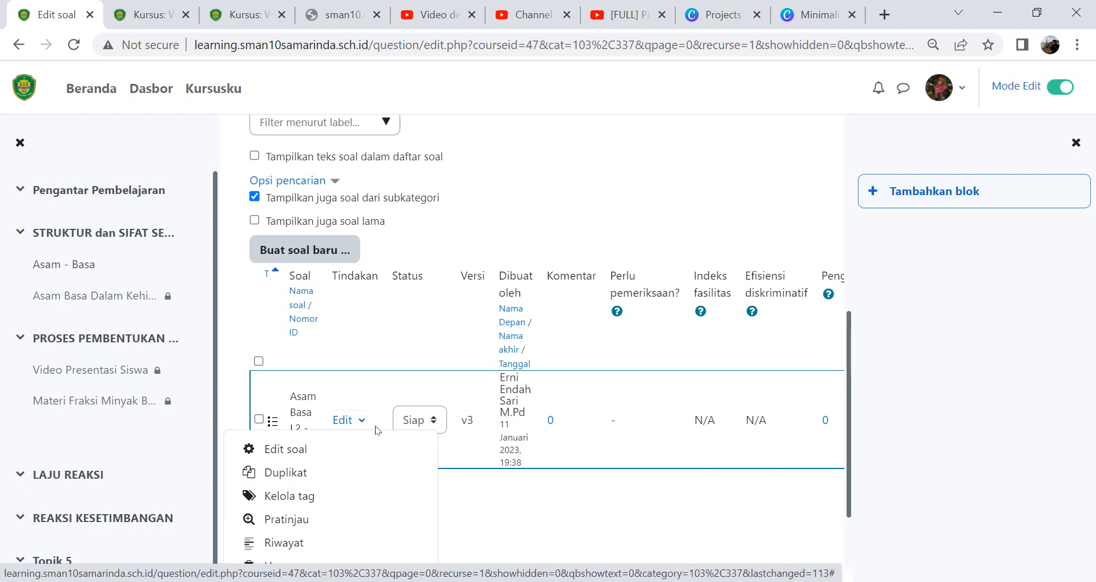
click(297, 474)
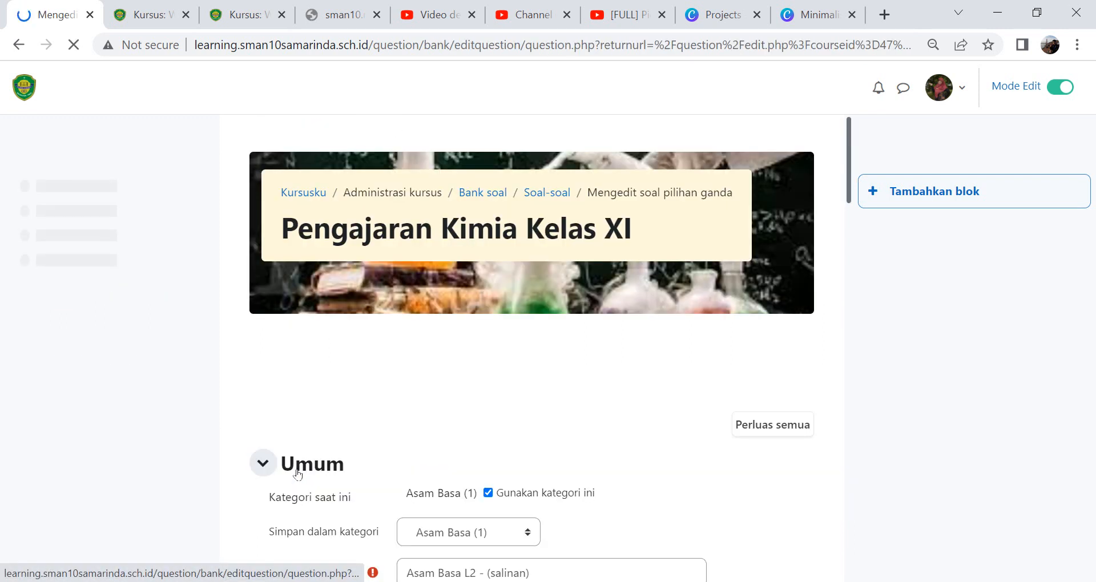
Rename the duplicated question (Nama soal) as "Asam Basa L2 - 101"
drag(852, 188, 851, 244)
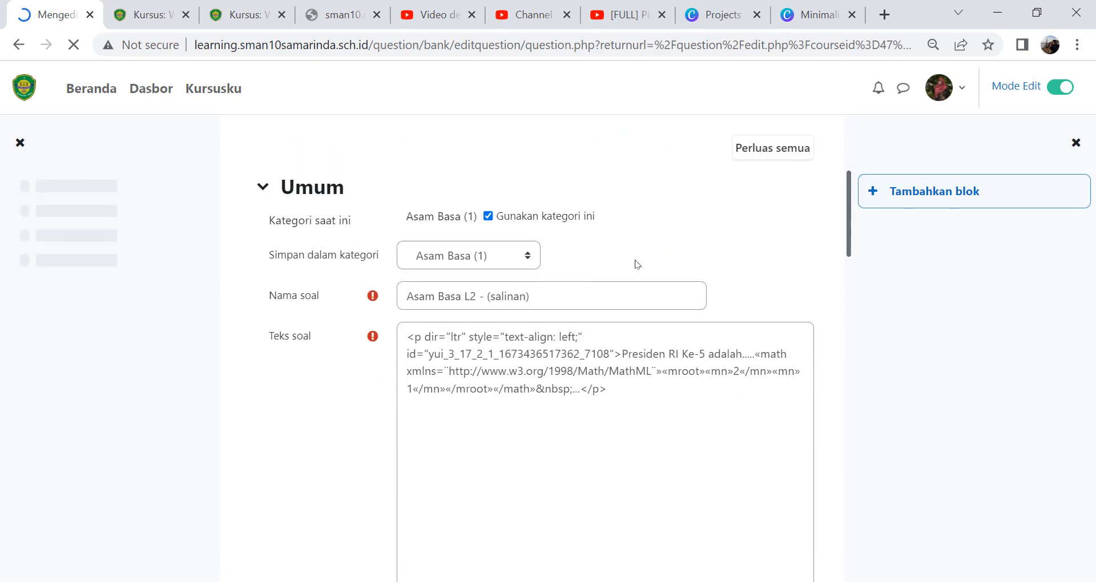
click(577, 298)
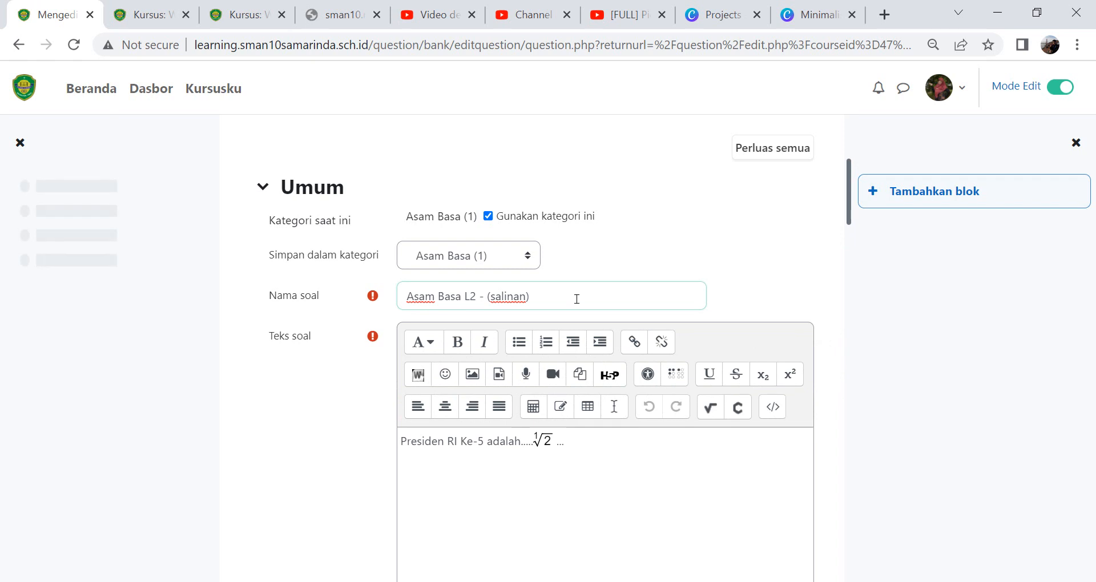
drag(576, 298, 494, 309)
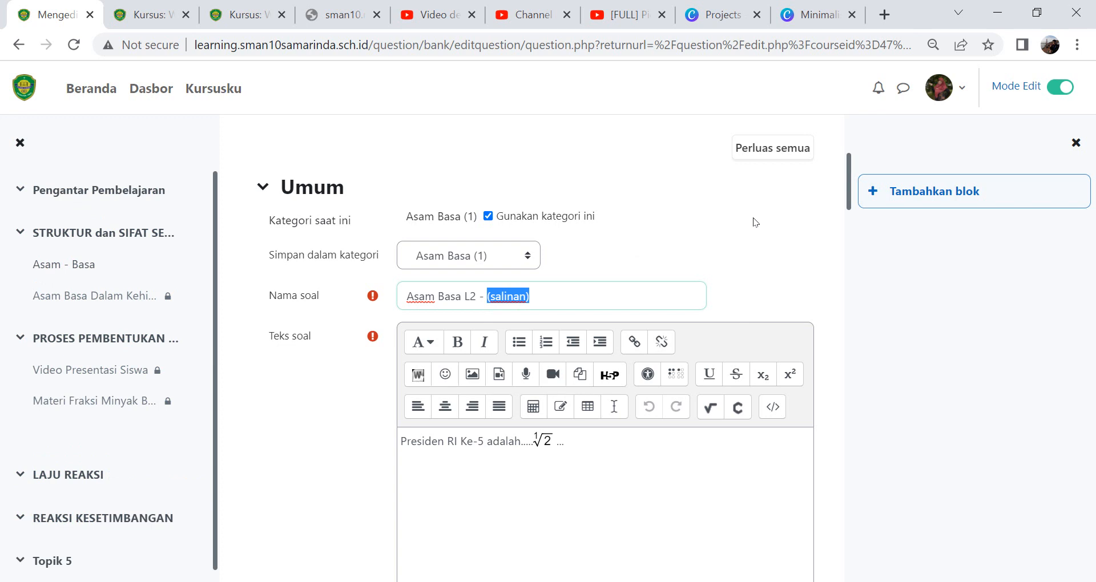
text(101)
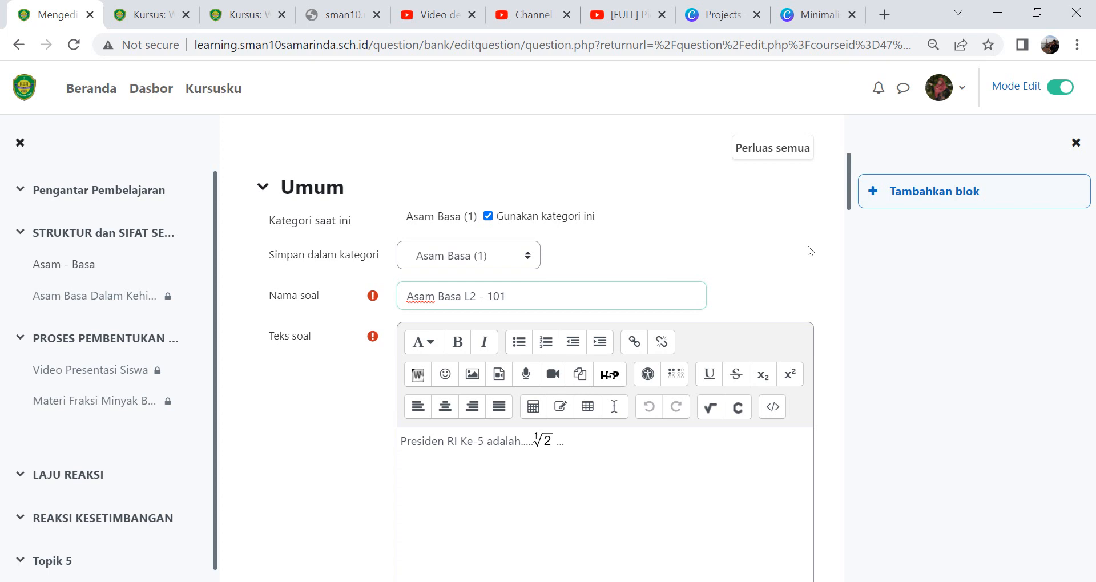
Set the duplicated question to accept only one answer (Hanya satu jawaban)
drag(845, 197, 817, 312)
click(470, 226)
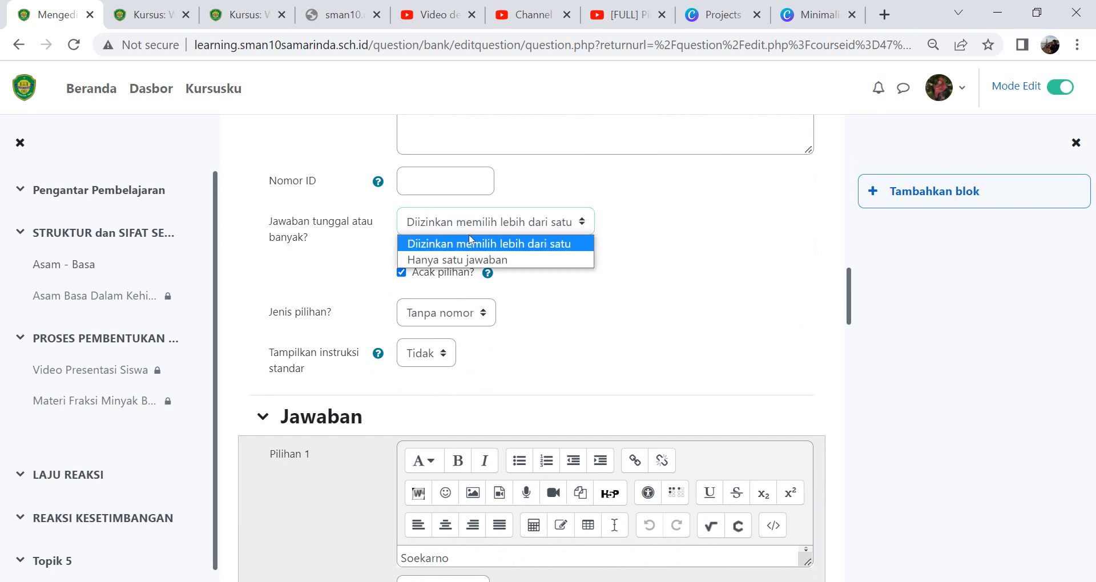
click(480, 258)
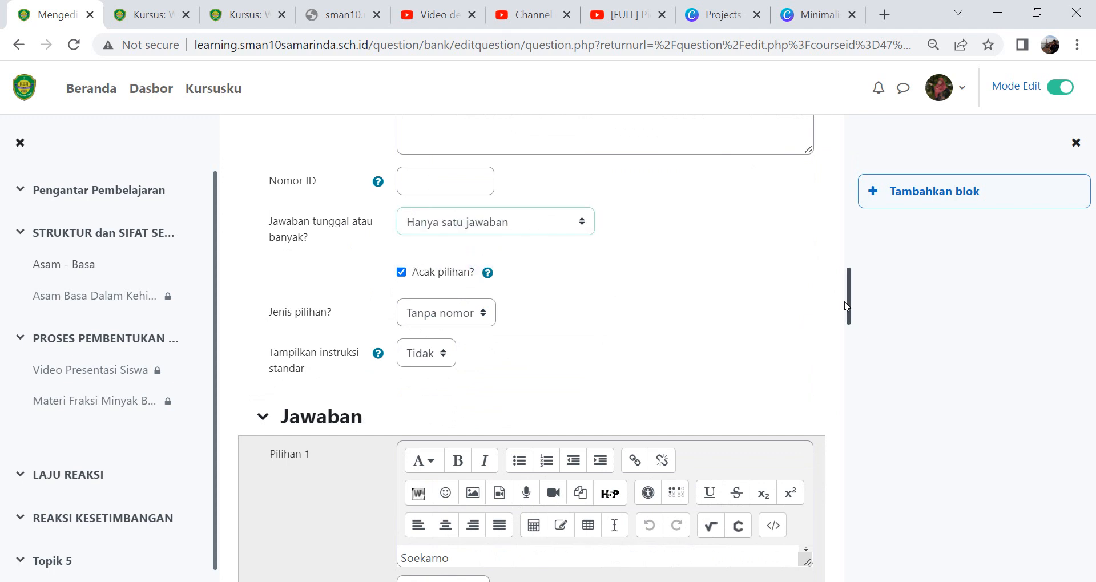
Set the grade (Nilai) of the Habibi answer in Pilihan 2 to Tidak ada and of the Soekarno answer in Pilihan 1 to 100%
drag(848, 311, 844, 362)
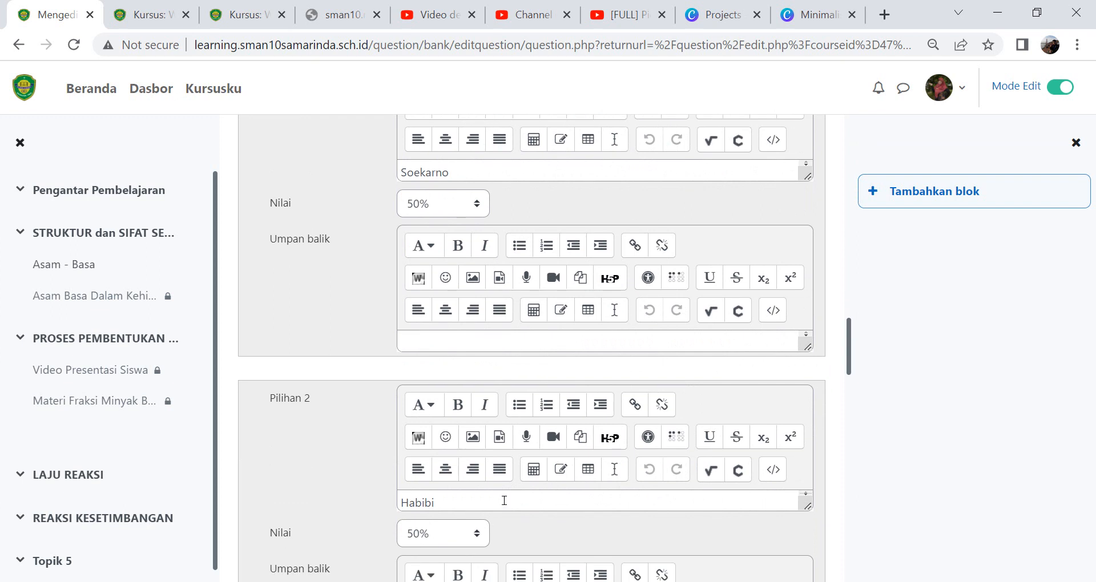
click(472, 534)
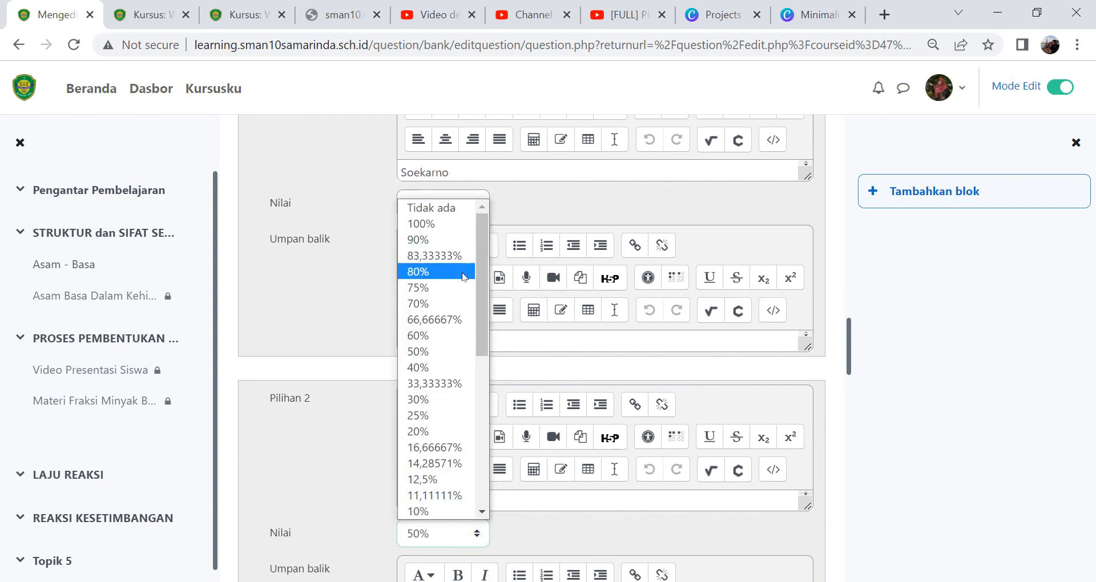
click(483, 328)
click(460, 212)
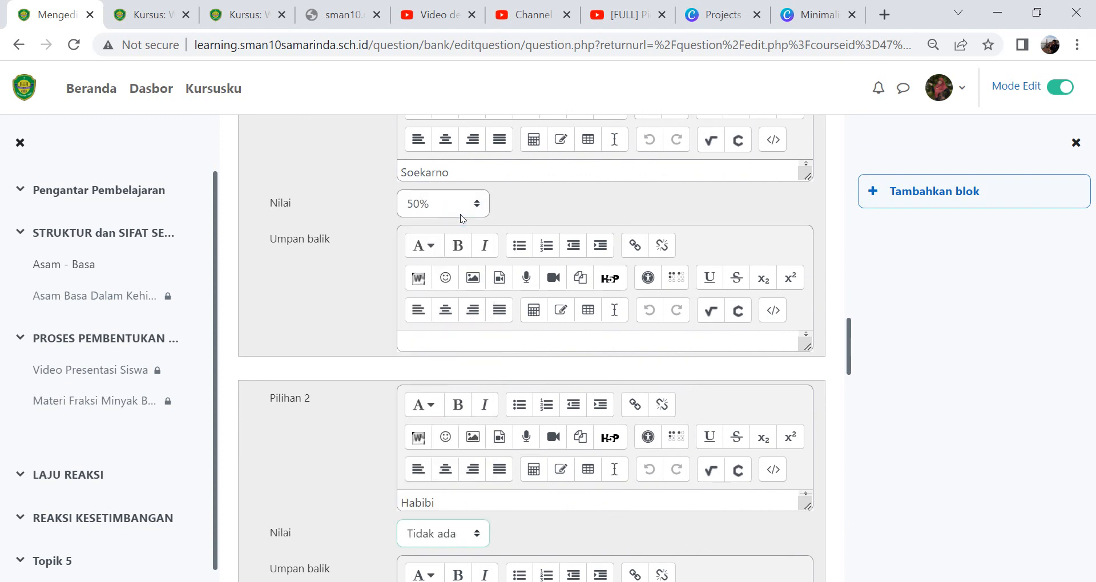
click(459, 213)
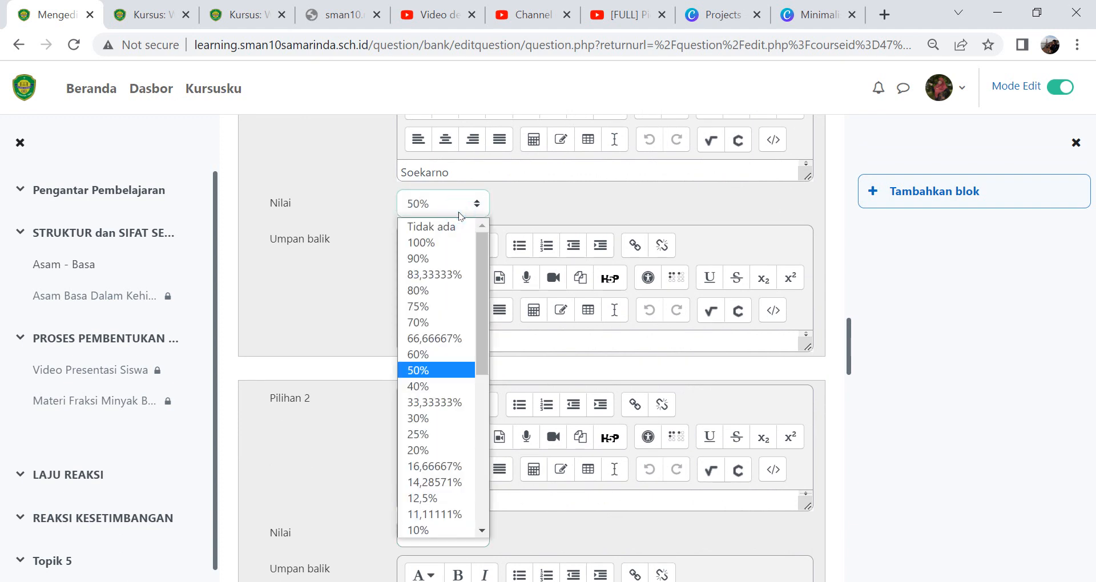
click(450, 241)
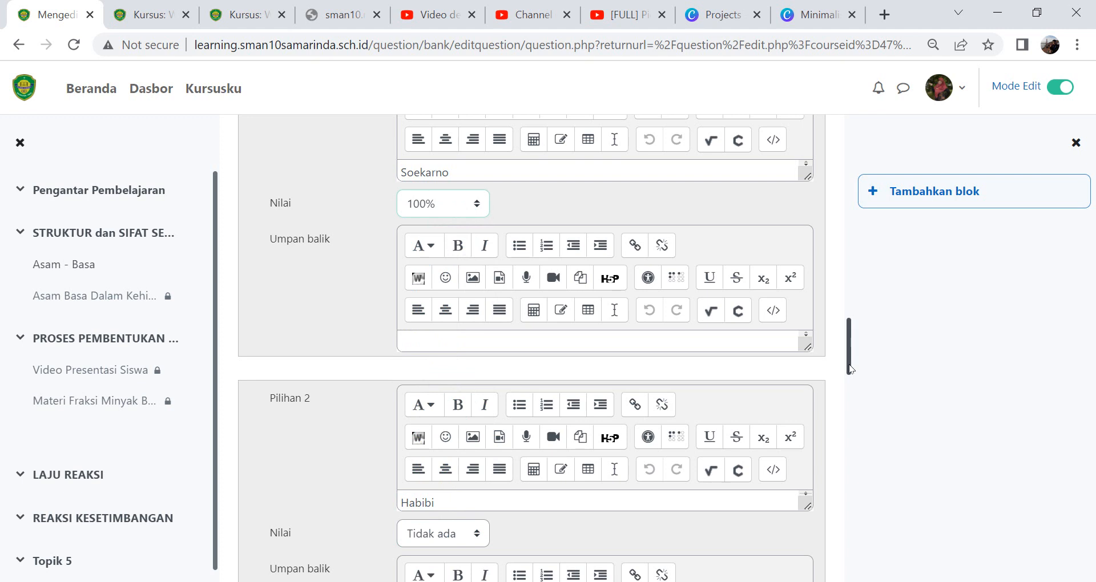
Save the duplicated question and check its entry in the Asam Basa category's question list
scroll(851, 365, down, 10)
scroll(859, 537, down, 6)
click(462, 372)
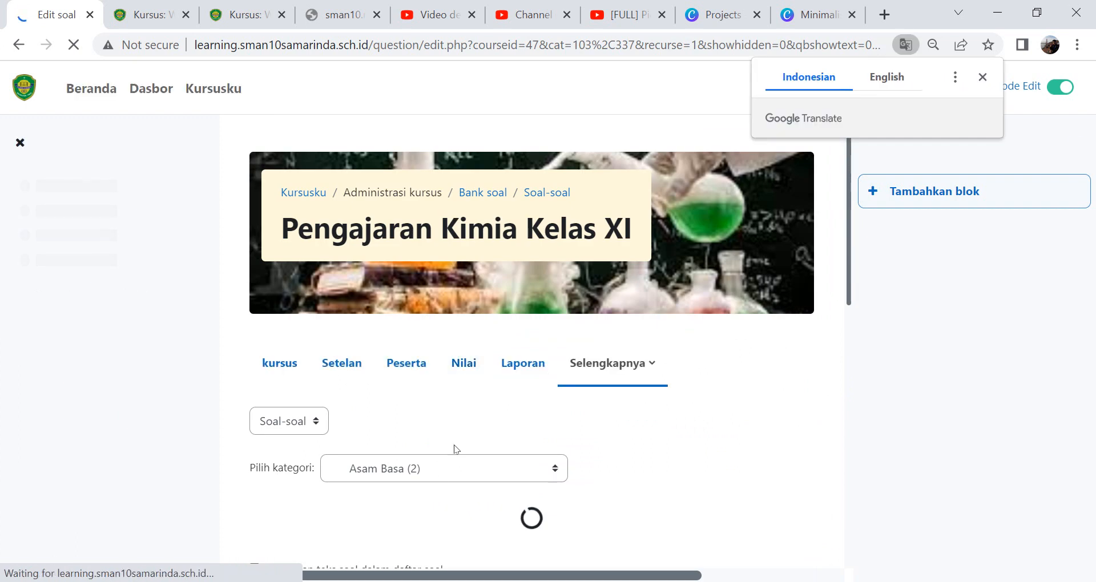
drag(849, 301, 854, 510)
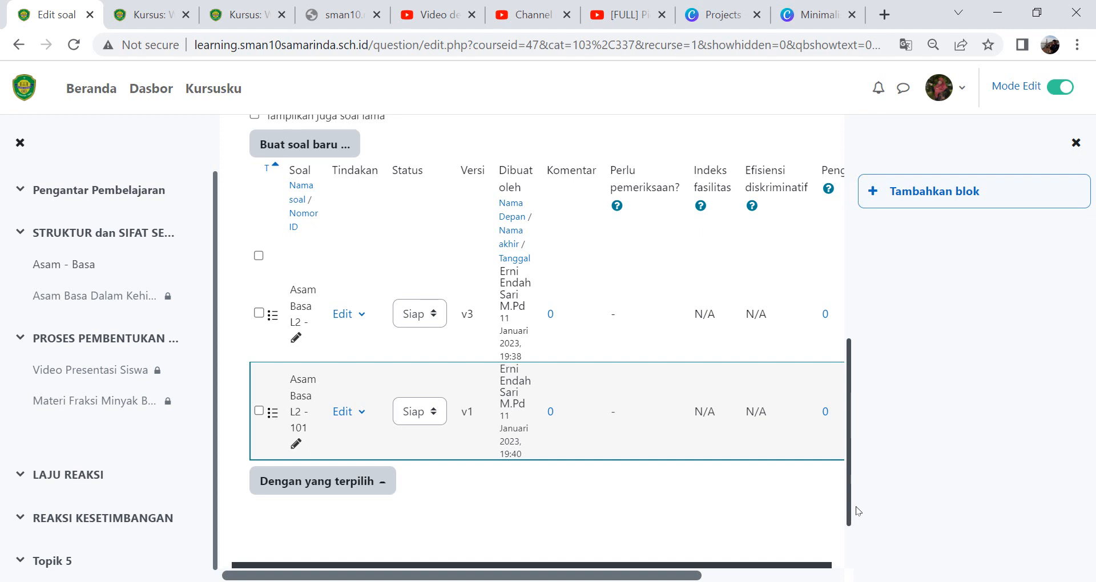
drag(855, 506, 854, 539)
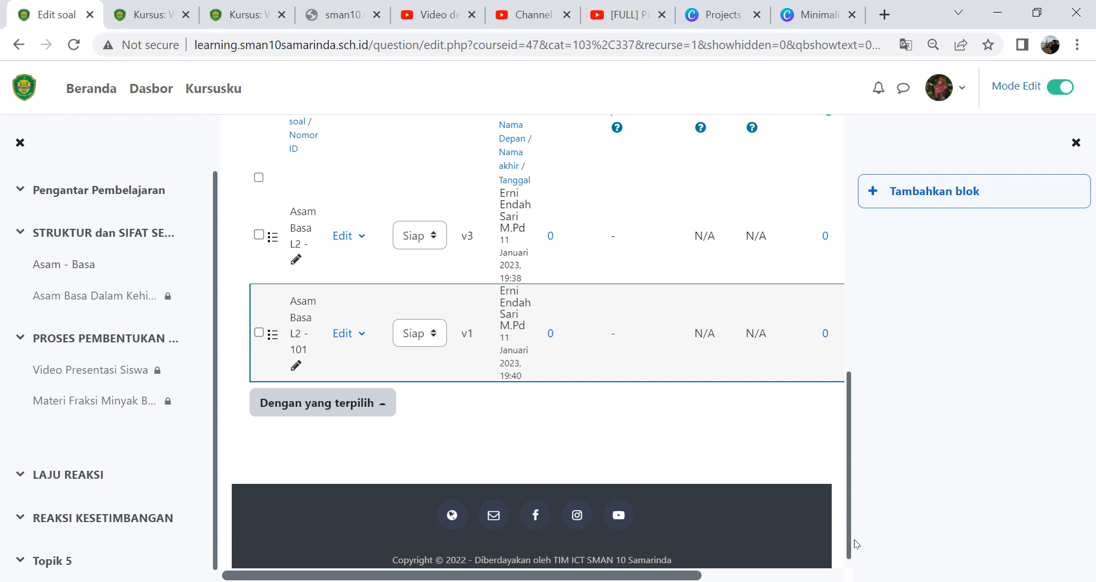